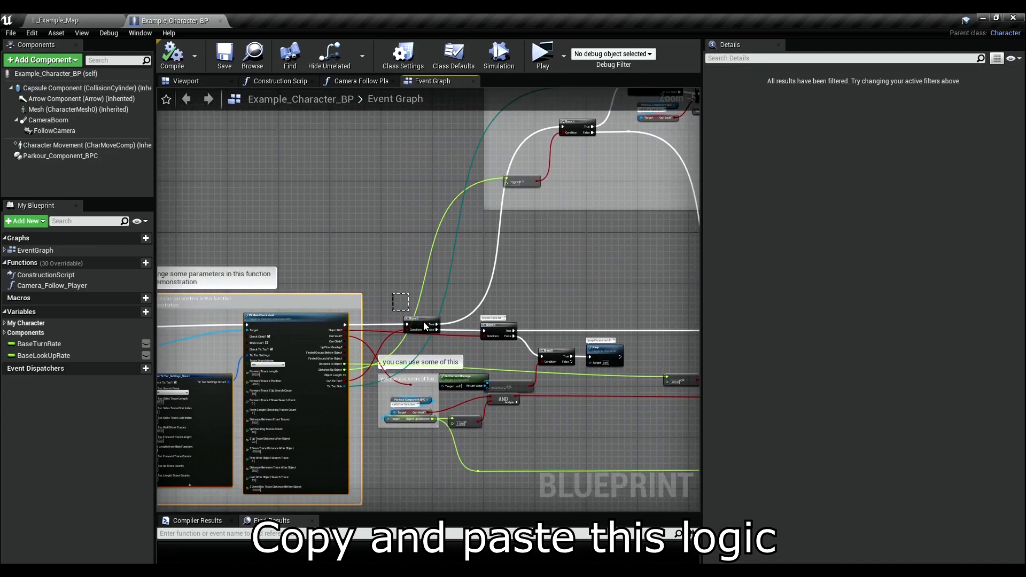
# - Copy the Spacebar parkour nodes, from the montage check through Tic_Tac_Section, and paste them into an empty area of the Event Graph
pyautogui.scroll(-3, 451, 339)
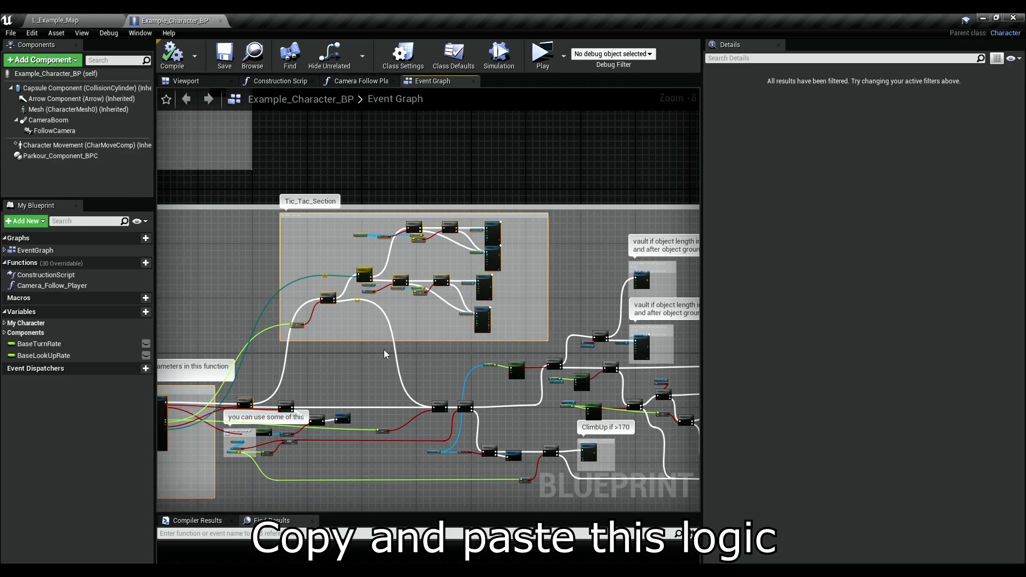
pyautogui.moveTo(319, 367); pyautogui.dragTo(565, 349, button='right')
pyautogui.scroll(-4, 561, 345)
pyautogui.moveTo(352, 327); pyautogui.dragTo(689, 318, button='right')
pyautogui.moveTo(321, 310); pyautogui.dragTo(578, 289, button='right')
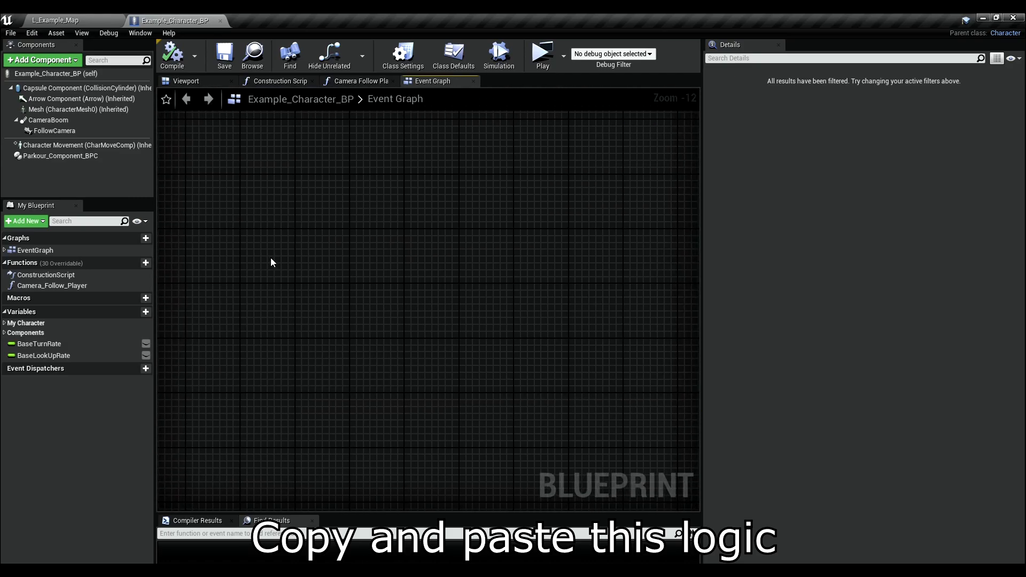
pyautogui.hotkey('ctrl', 'v')
# - Remove the input event node that starts the original "Press Spacebar near objects" logic, keeping its Stop Jumping node
pyautogui.moveTo(324, 334); pyautogui.dragTo(161, 357, button='right')
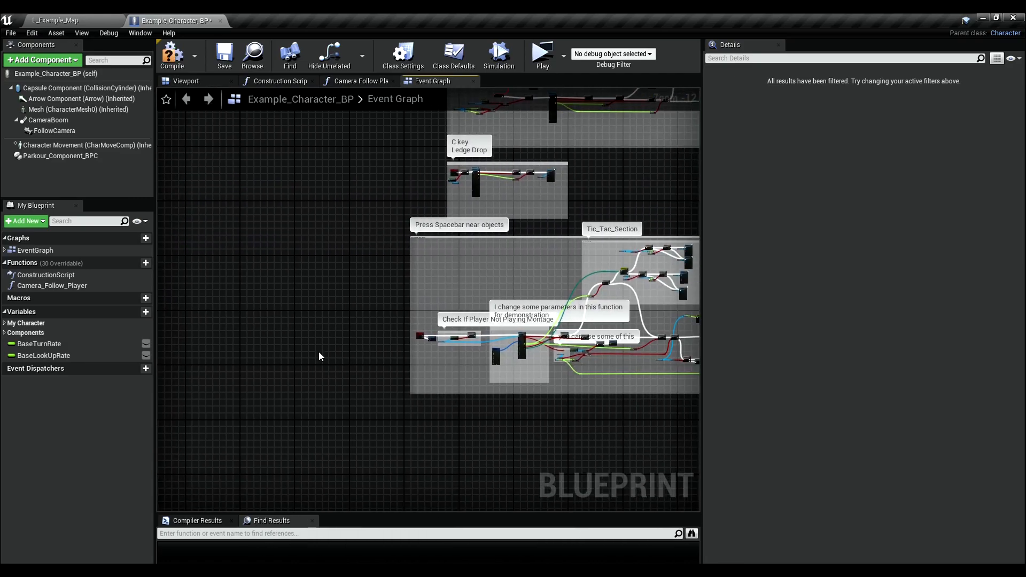
pyautogui.scroll(5, 431, 376)
pyautogui.click(425, 338)
pyautogui.scroll(5, 430, 337)
pyautogui.rightClick(436, 340)
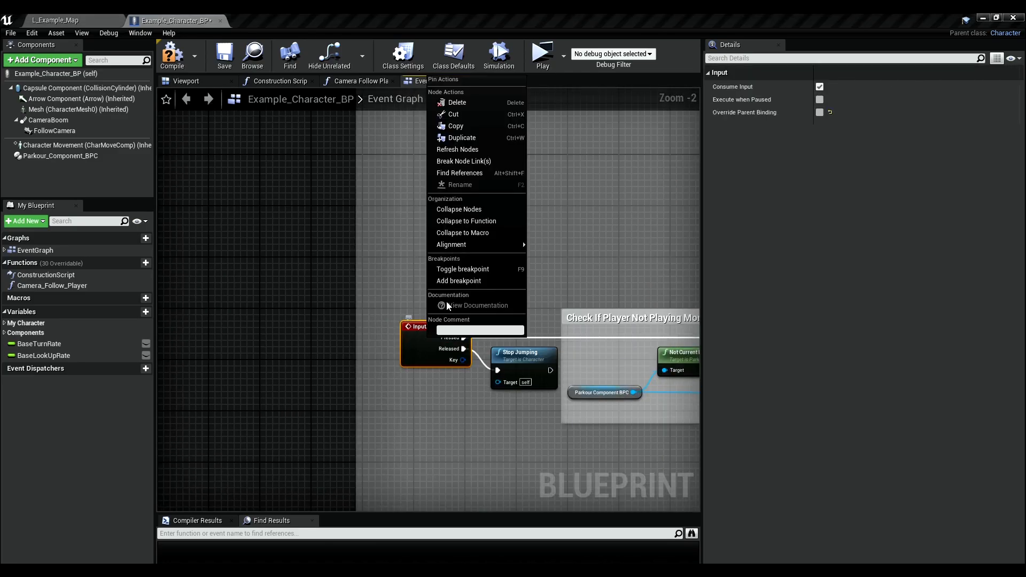
pyautogui.click(464, 108)
pyautogui.scroll(-4, 408, 251)
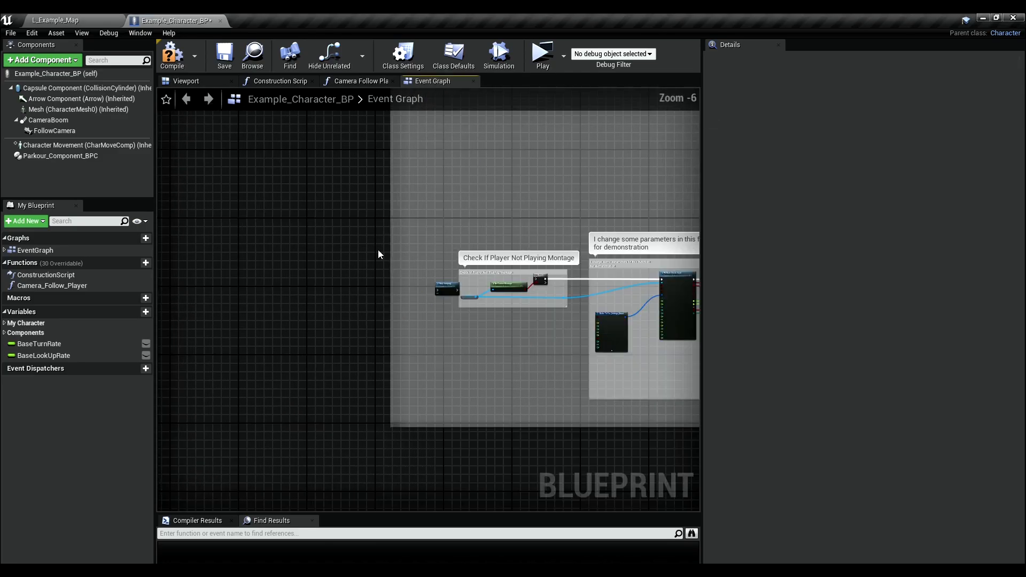
pyautogui.moveTo(377, 251); pyautogui.dragTo(688, 254, button='right')
pyautogui.moveTo(419, 254); pyautogui.dragTo(615, 267, button='right')
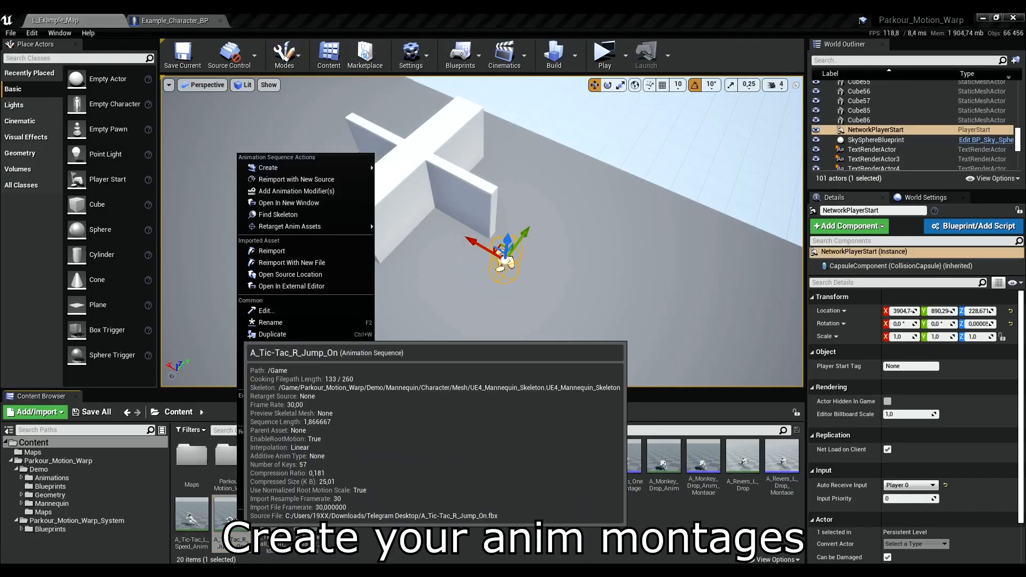
# - Create an anim montage from the A_Tic-Tac_R_Jump_On animation in the level editor and save all changed content
pyautogui.moveTo(314, 171)
pyautogui.click(425, 180)
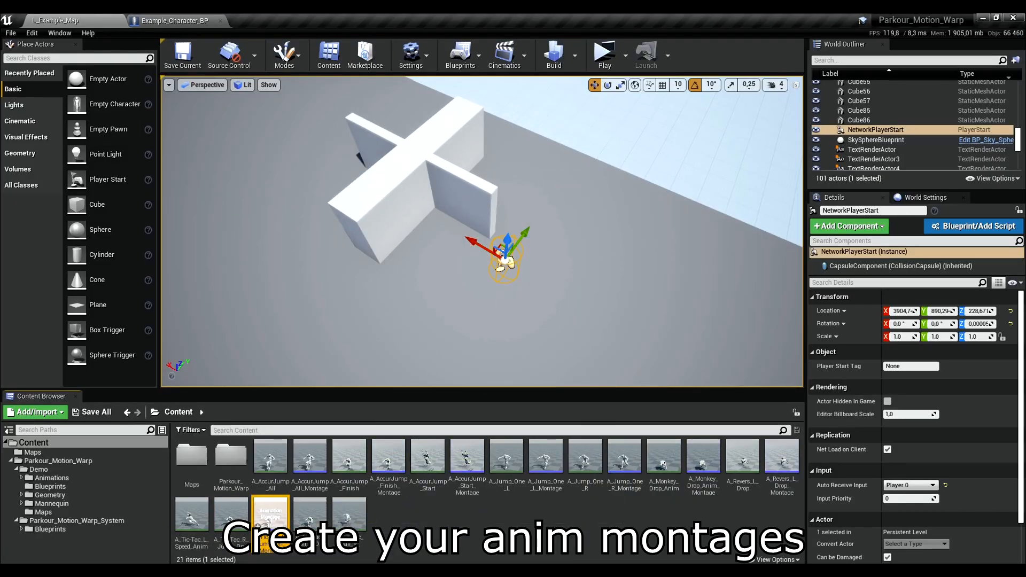
pyautogui.click(98, 411)
pyautogui.click(602, 394)
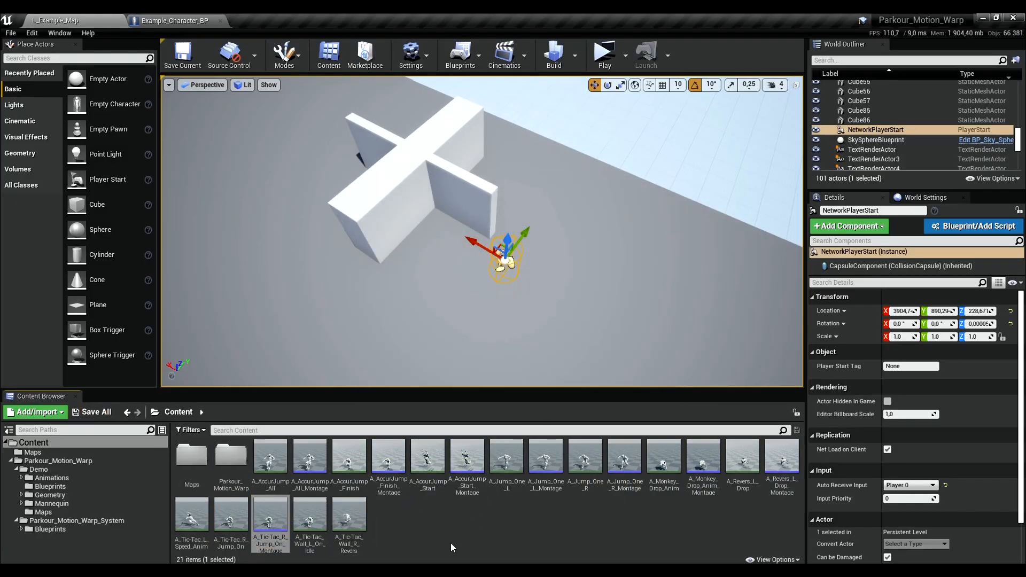
# - Open the A_Tic-Tac_R_Jump_On animation, check its EnableRootMotion setting, and return to the level editor
pyautogui.doubleClick(231, 516)
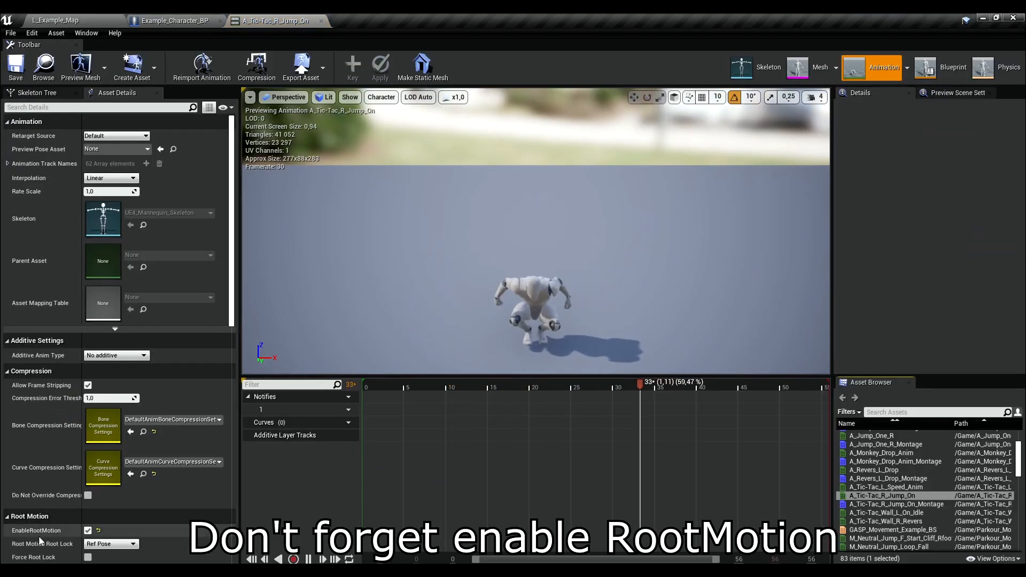
pyautogui.click(69, 21)
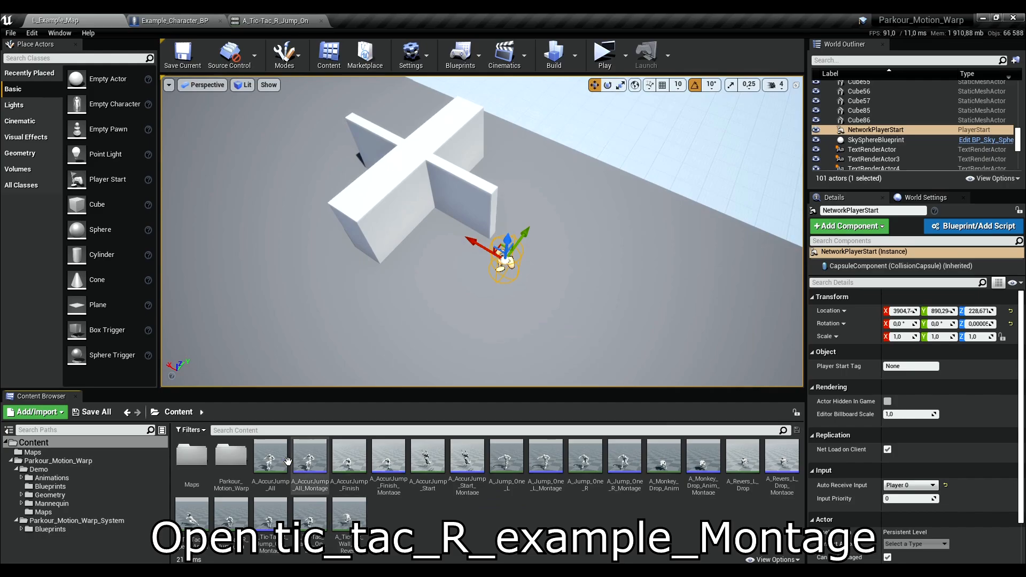
# - Open tic_tac_R_example_Montage from Parkour_Motion_Warp/Demo/Animations/NewAnims
pyautogui.doubleClick(240, 457)
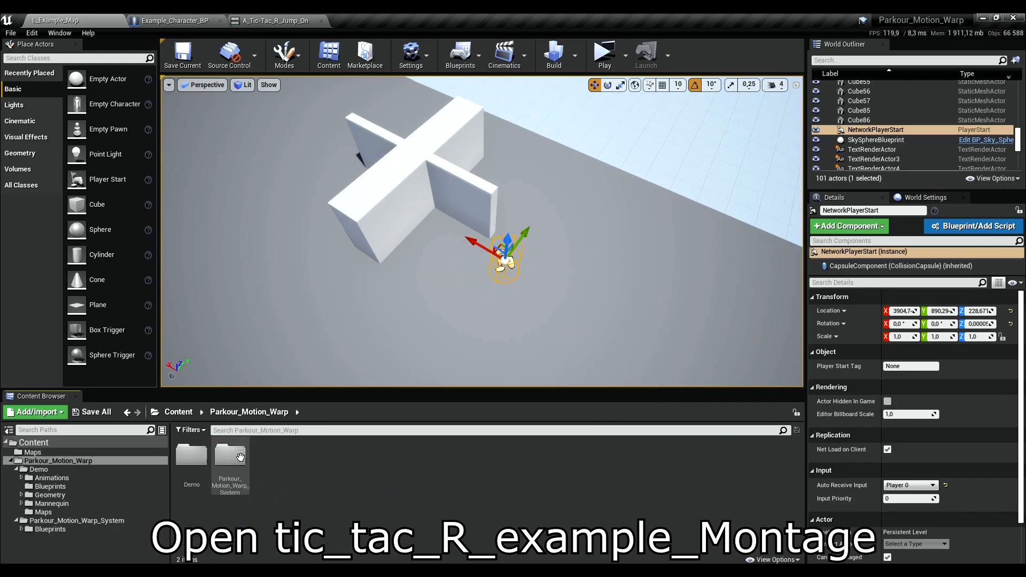
pyautogui.doubleClick(200, 454)
pyautogui.doubleClick(201, 453)
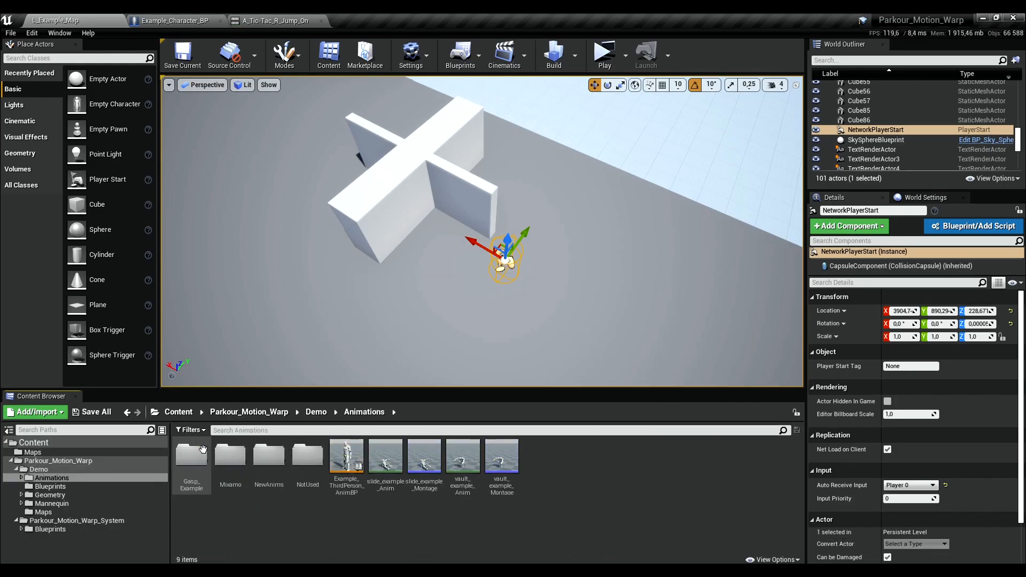
pyautogui.doubleClick(265, 458)
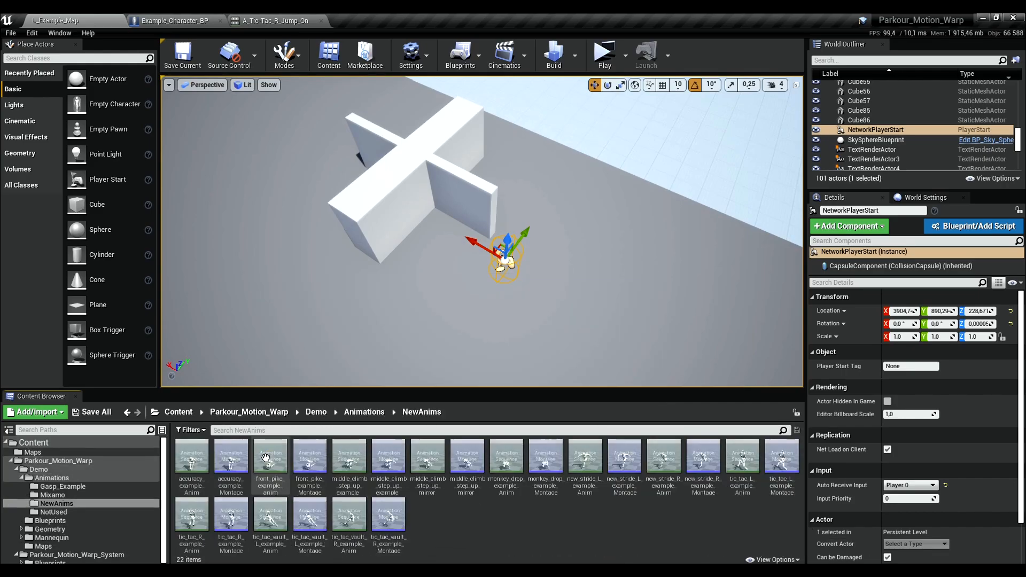
pyautogui.doubleClick(231, 513)
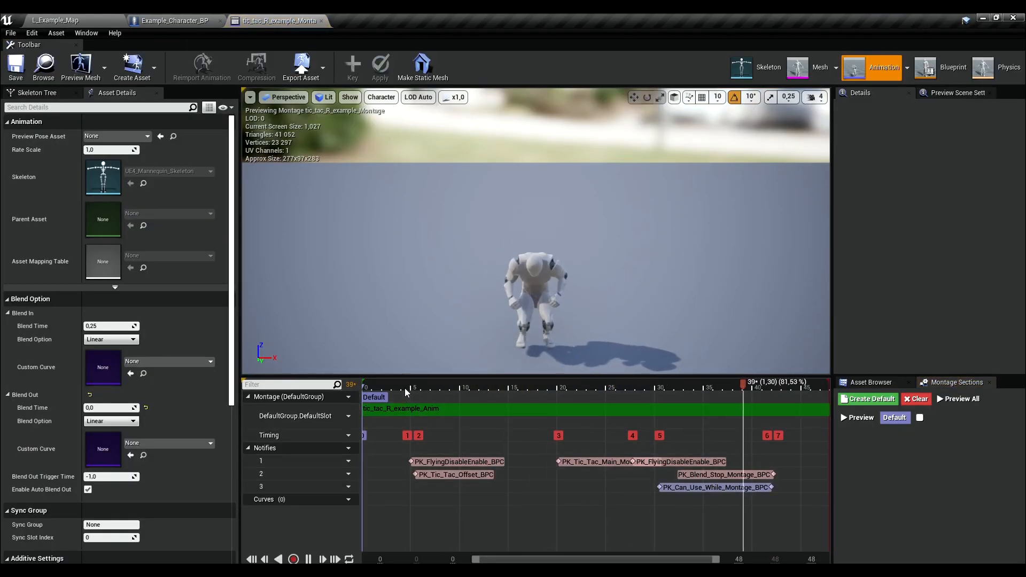
# - Select all notifies on the three notify tracks of the example montage and copy them
pyautogui.click(425, 465)
pyautogui.keyDown('ctrl'); pyautogui.click(427, 476); pyautogui.keyUp('ctrl')
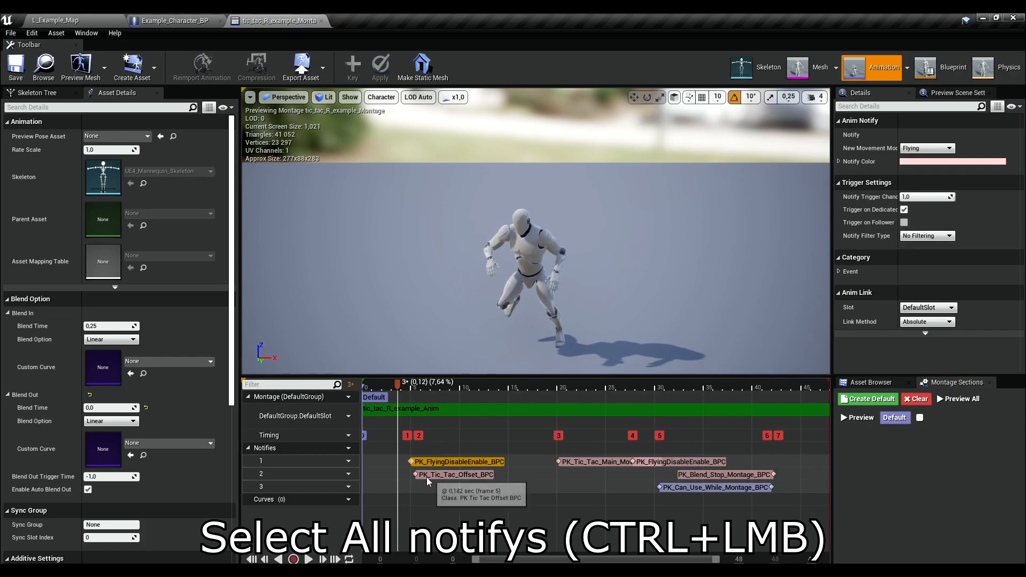
pyautogui.keyDown('ctrl'); pyautogui.click(569, 462); pyautogui.keyUp('ctrl')
pyautogui.keyDown('ctrl'); pyautogui.click(672, 465); pyautogui.keyUp('ctrl')
pyautogui.keyDown('ctrl'); pyautogui.click(704, 474); pyautogui.keyUp('ctrl')
pyautogui.keyDown('ctrl'); pyautogui.click(685, 488); pyautogui.keyUp('ctrl')
# - Open A_Tic-Tac_R_Jump_On_Montage from the Content folder and paste the copied notifies into it at the start
pyautogui.click(52, 20)
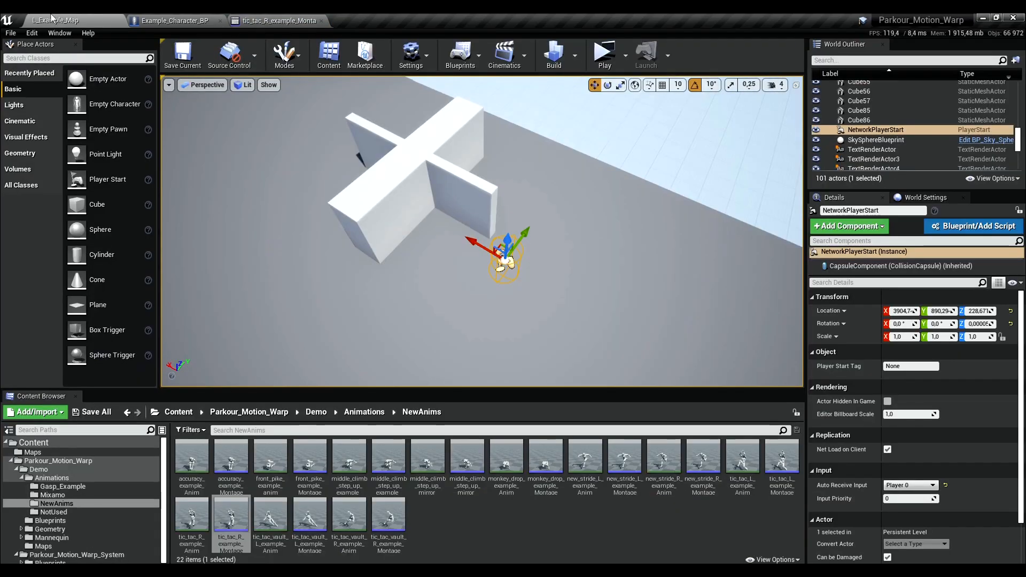
pyautogui.click(178, 412)
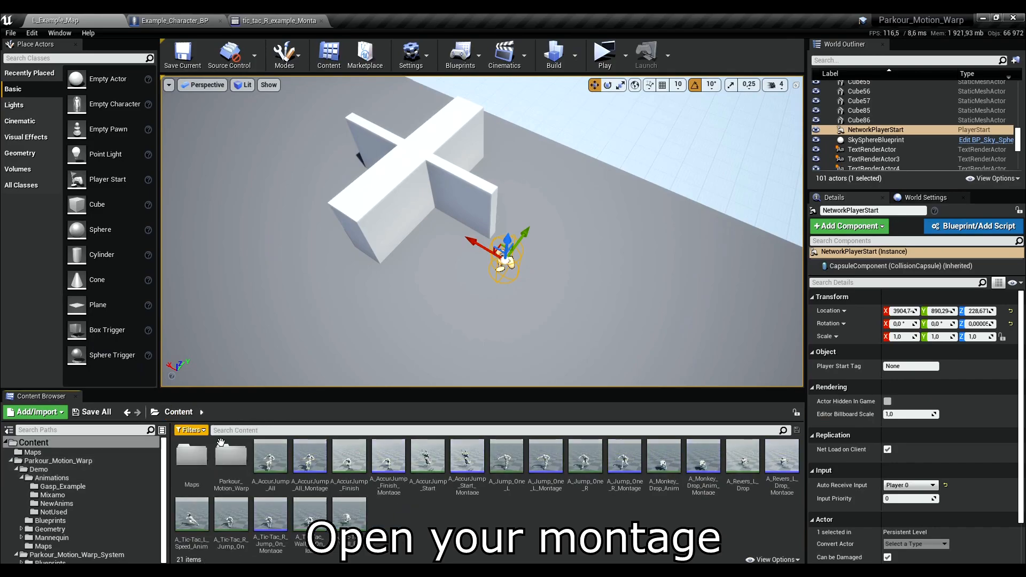
pyautogui.doubleClick(275, 516)
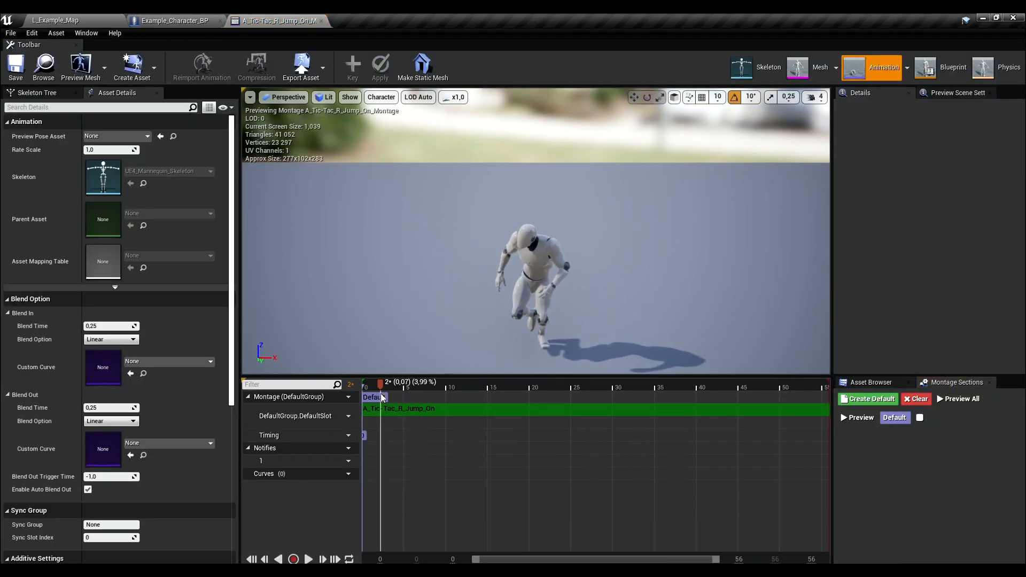
pyautogui.hotkey('ctrl', 'v')
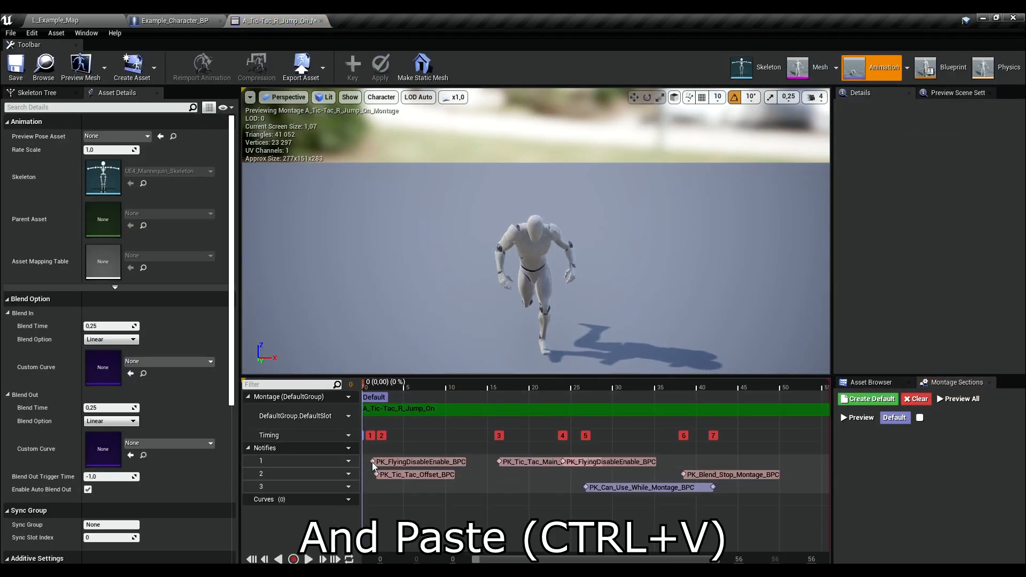
# - Move the first PK_FlyingDisableEnable_BPC and PK_Tic_Tac_Offset_BPC notifies to the montage start, and PK_Tic_Tac_Main_MoveTo_BPC to frame 18
pyautogui.moveTo(385, 461); pyautogui.dragTo(368, 474)
pyautogui.click(416, 386)
pyautogui.moveTo(420, 401); pyautogui.dragTo(518, 409)
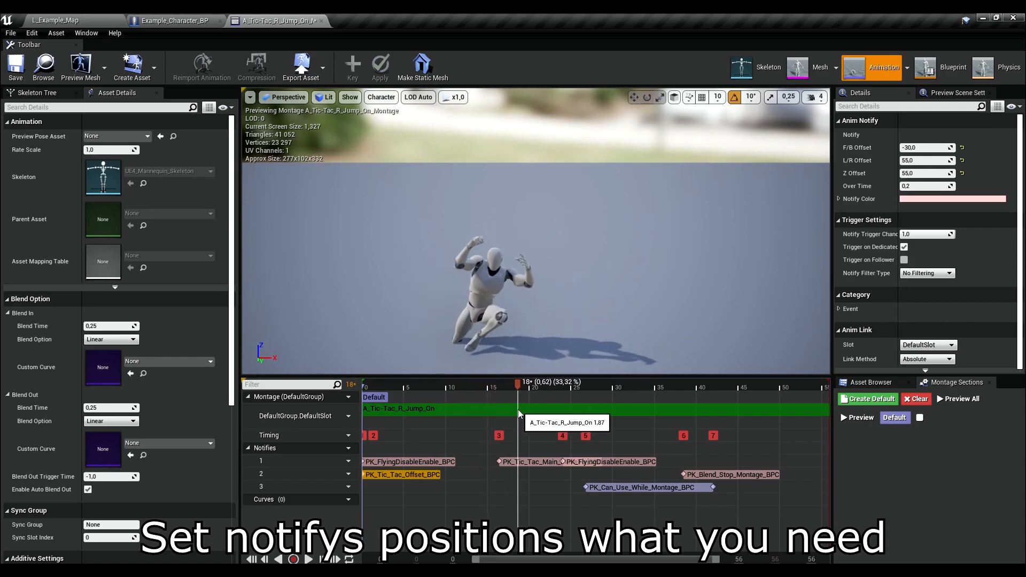
pyautogui.moveTo(516, 461); pyautogui.dragTo(540, 463)
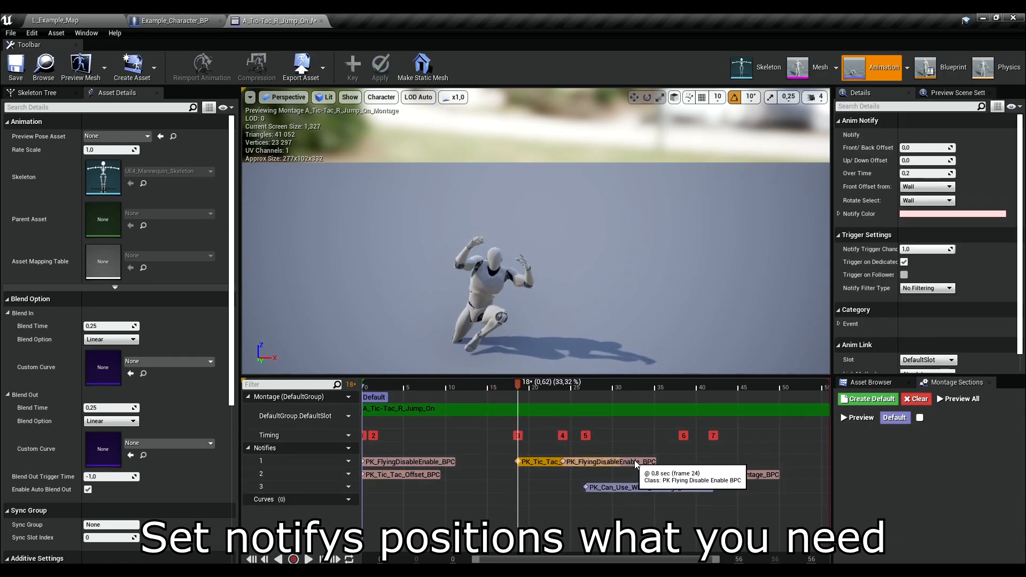
# - Set the start of PK_Can_Use_While_Montage_BPC to frame 33 and move the second PK_FlyingDisableEnable_BPC notify to about frame 33
pyautogui.moveTo(633, 460); pyautogui.dragTo(786, 462)
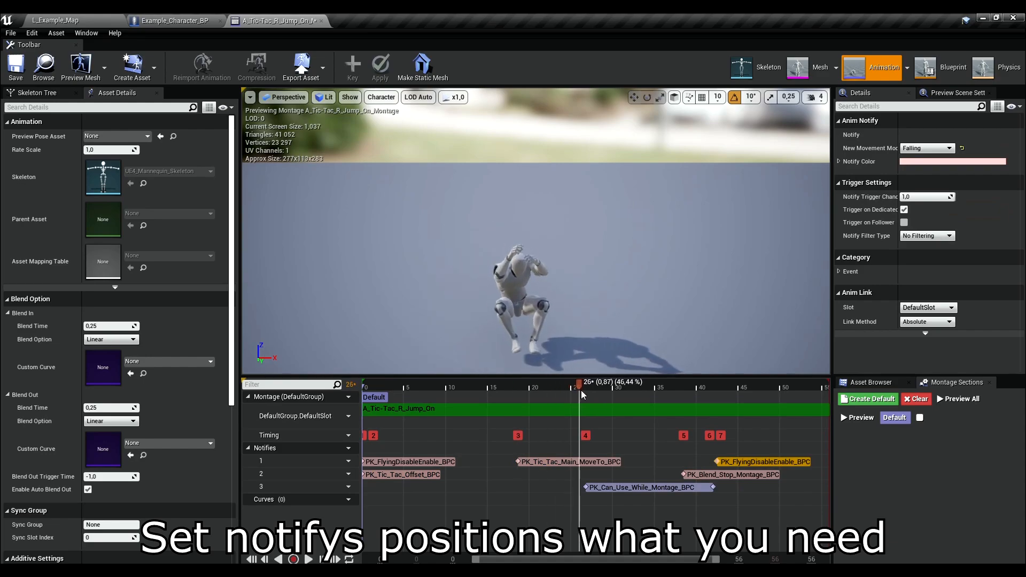
pyautogui.moveTo(611, 399); pyautogui.dragTo(630, 398)
pyautogui.moveTo(586, 487); pyautogui.dragTo(640, 488)
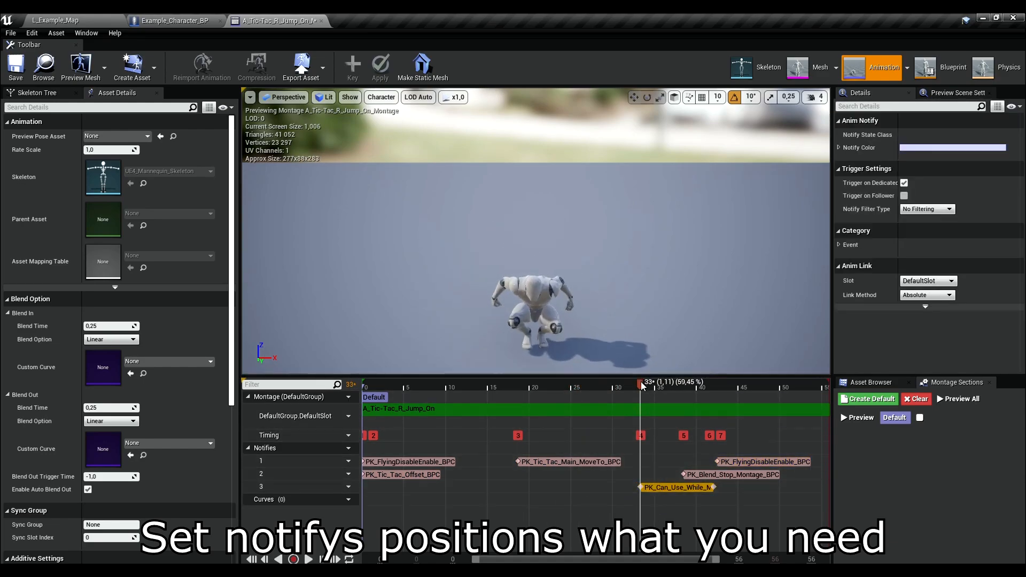
pyautogui.moveTo(710, 390); pyautogui.dragTo(635, 400)
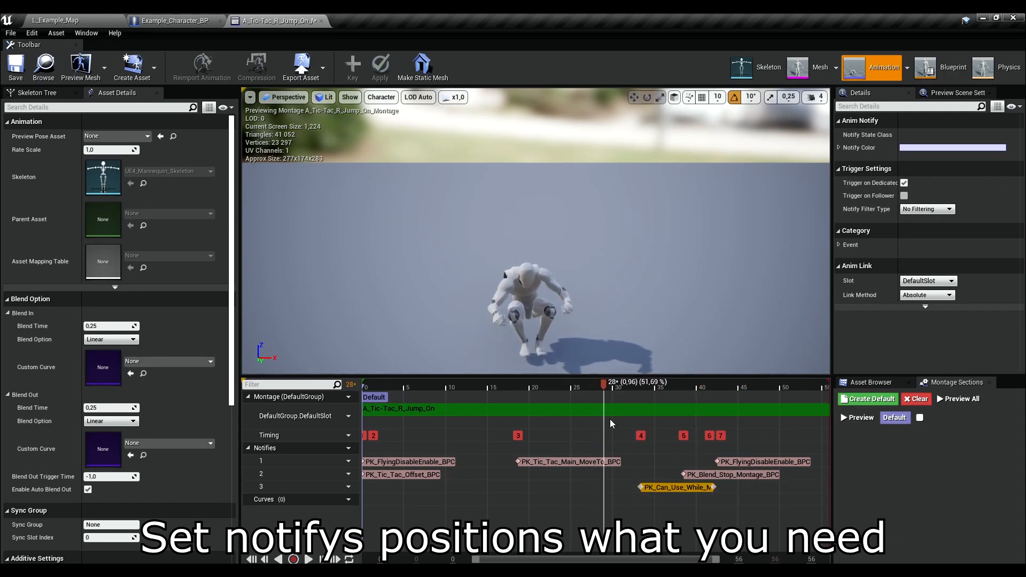
pyautogui.moveTo(716, 463); pyautogui.dragTo(646, 467)
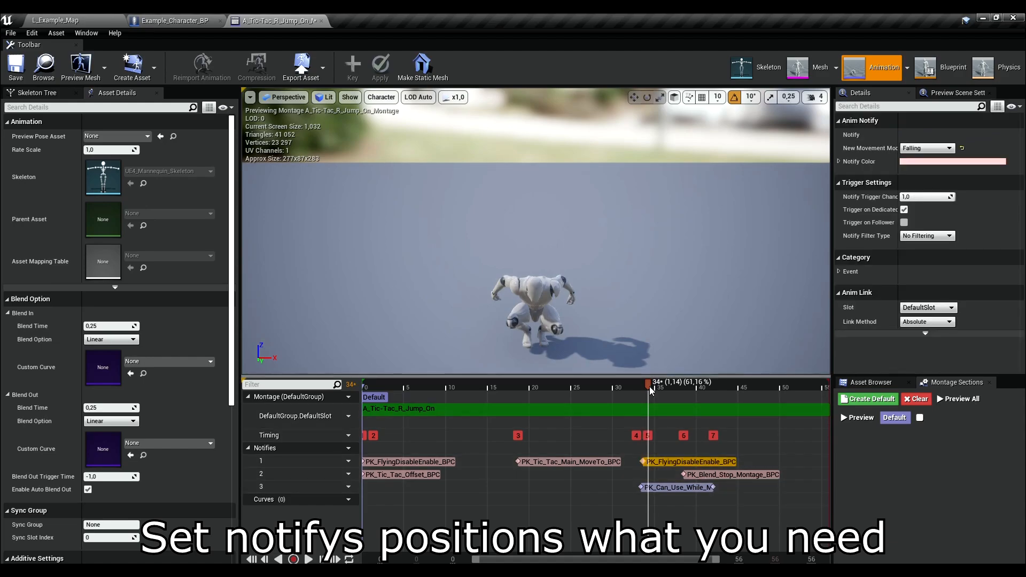
# - Move the PK_Blend_Stop_Montage_BPC notify to about frame 44, checking the pose on the timeline
pyautogui.moveTo(678, 387)
pyautogui.mouseDown()
pyautogui.moveTo(726, 389)
pyautogui.moveTo(691, 395)
pyautogui.mouseUp()
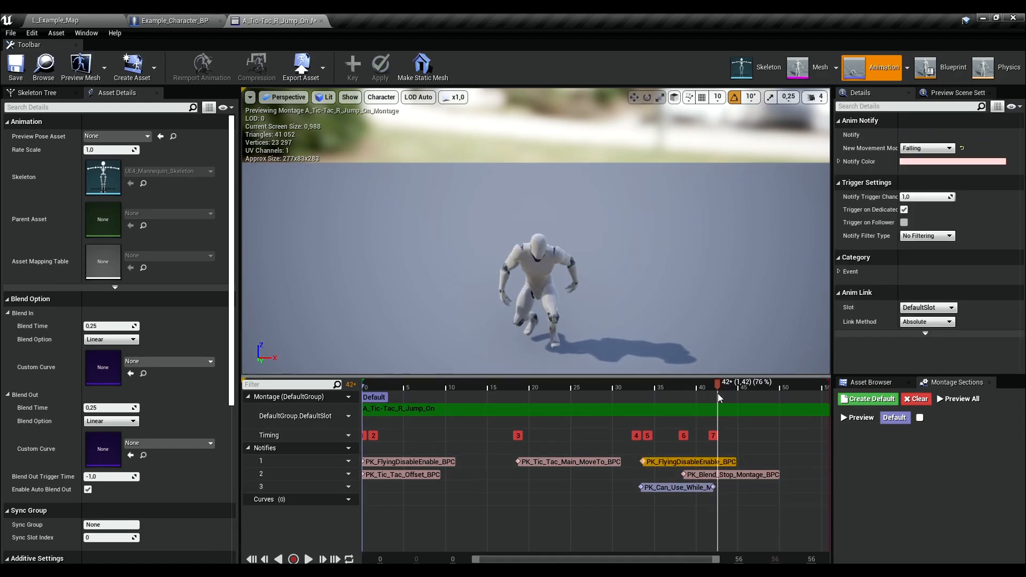
pyautogui.moveTo(714, 474); pyautogui.dragTo(763, 471)
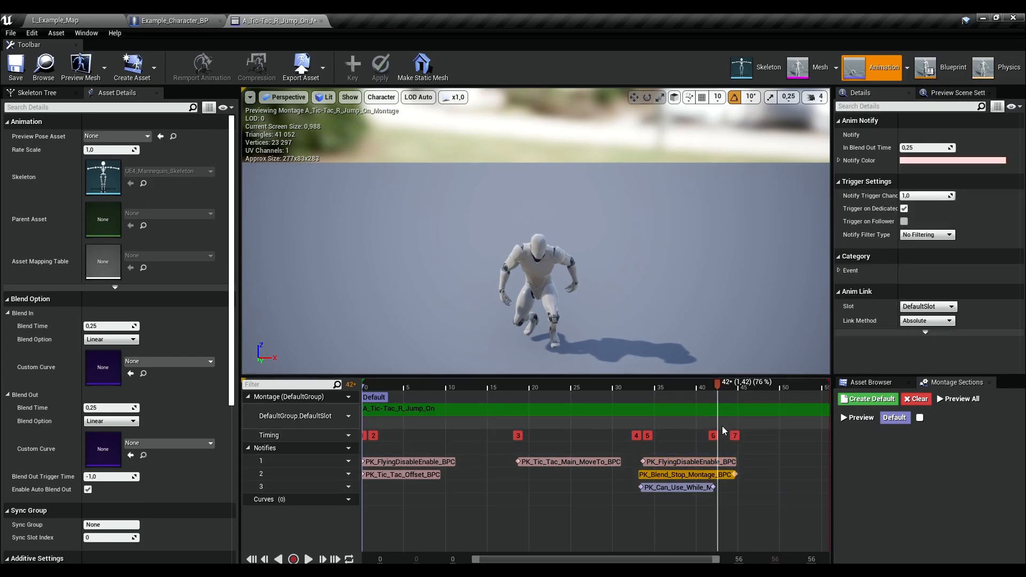
pyautogui.moveTo(718, 386); pyautogui.dragTo(736, 387)
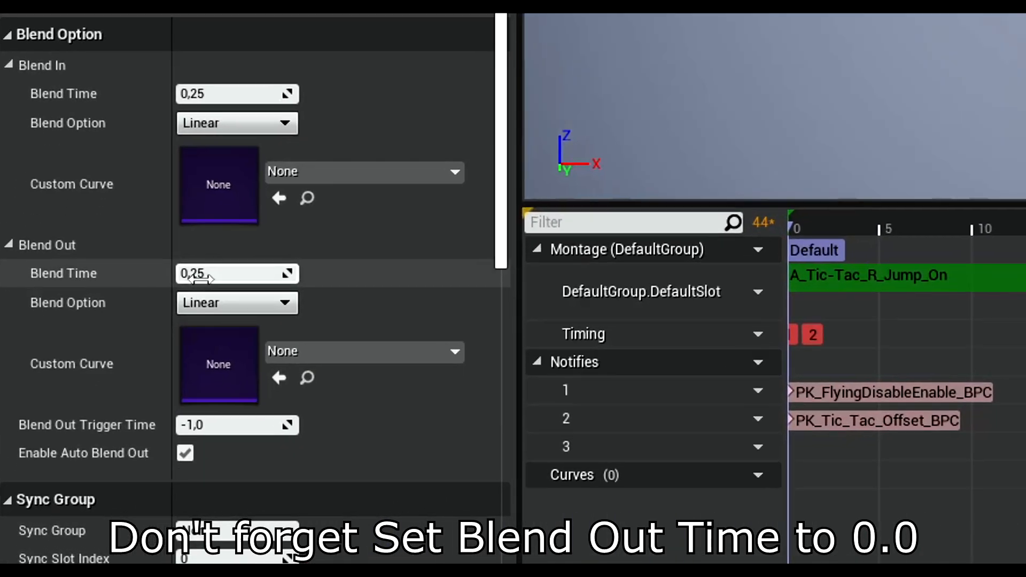
# - Set the montage's Blend Out Blend Time to 0
pyautogui.click(109, 391)
pyautogui.write('0')
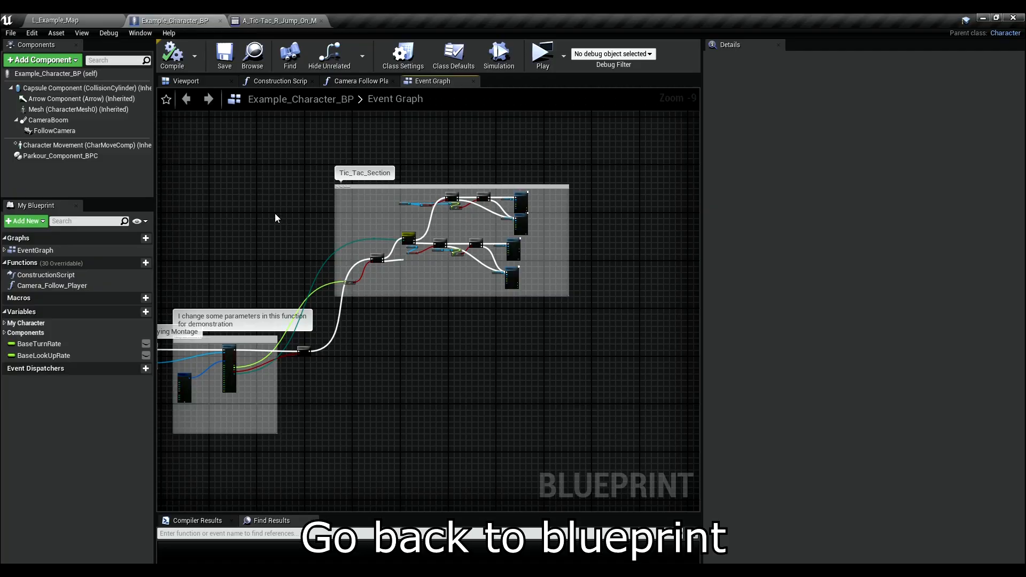
# - In Example_Character_BP, set the lower Tic Tac Right Play Montage node to A_Tic-Tac_R_Jump_On_Montage with Starting Position 0.0
pyautogui.moveTo(275, 212); pyautogui.dragTo(231, 217, button='right')
pyautogui.scroll(3, 409, 230)
pyautogui.moveTo(410, 230); pyautogui.dragTo(421, 233, button='right')
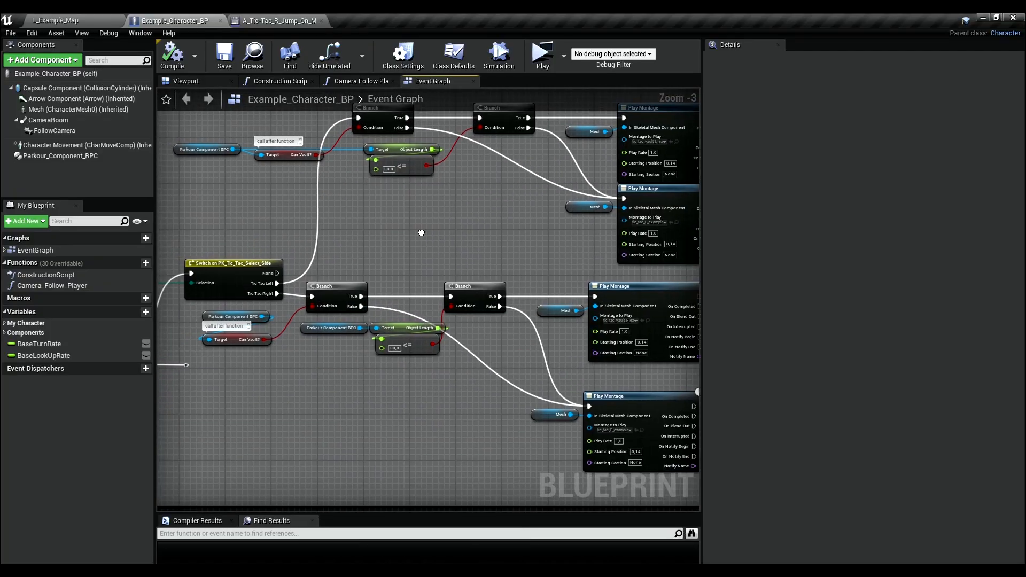
pyautogui.scroll(2, 409, 247)
pyautogui.moveTo(387, 270); pyautogui.dragTo(398, 192, button='right')
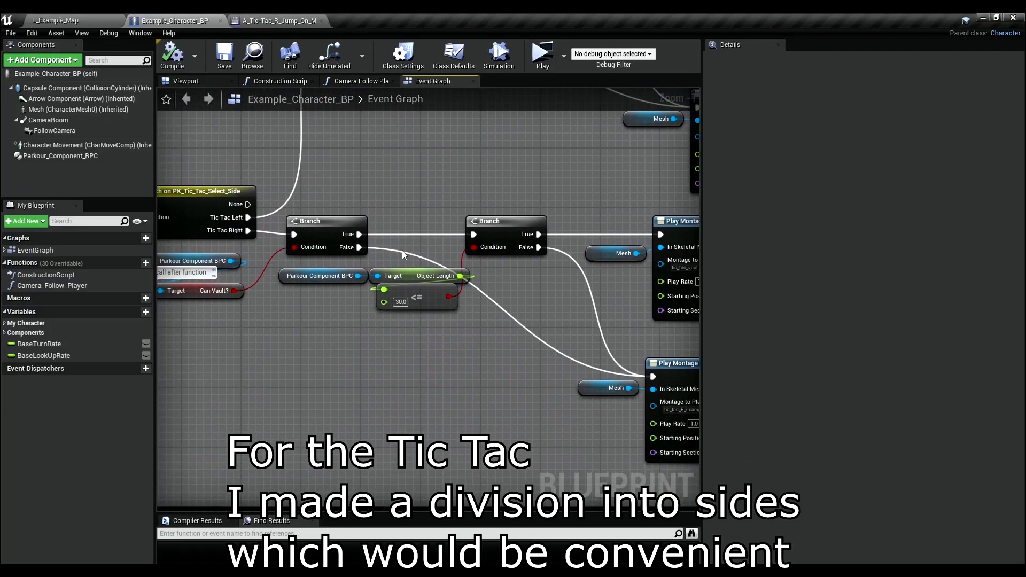
pyautogui.moveTo(558, 310); pyautogui.dragTo(295, 256, button='right')
pyautogui.scroll(1, 443, 353)
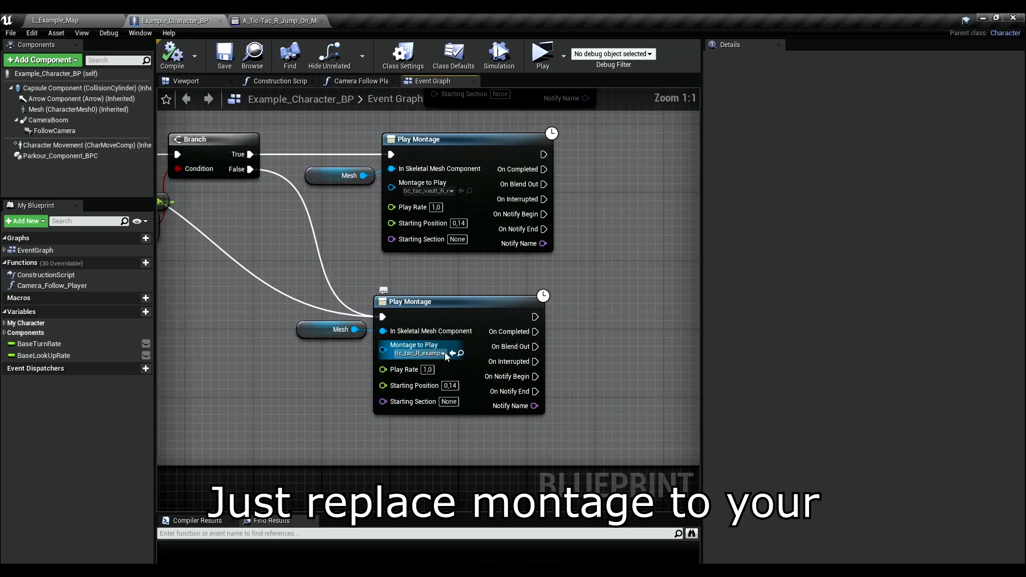
pyautogui.click(453, 354)
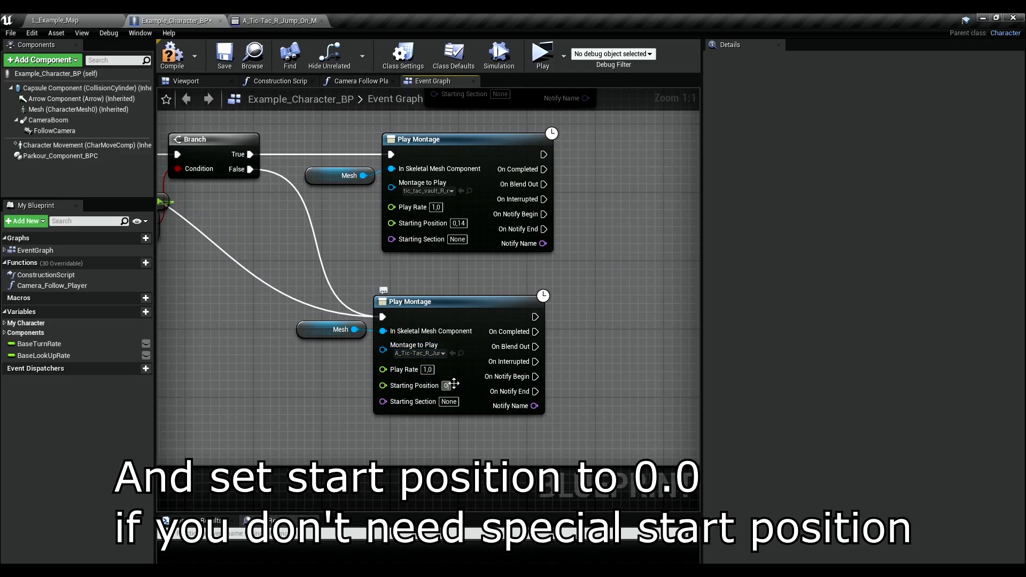
# - Compile the character blueprint and play the L_Example_Map level to test the montage
pyautogui.click(174, 57)
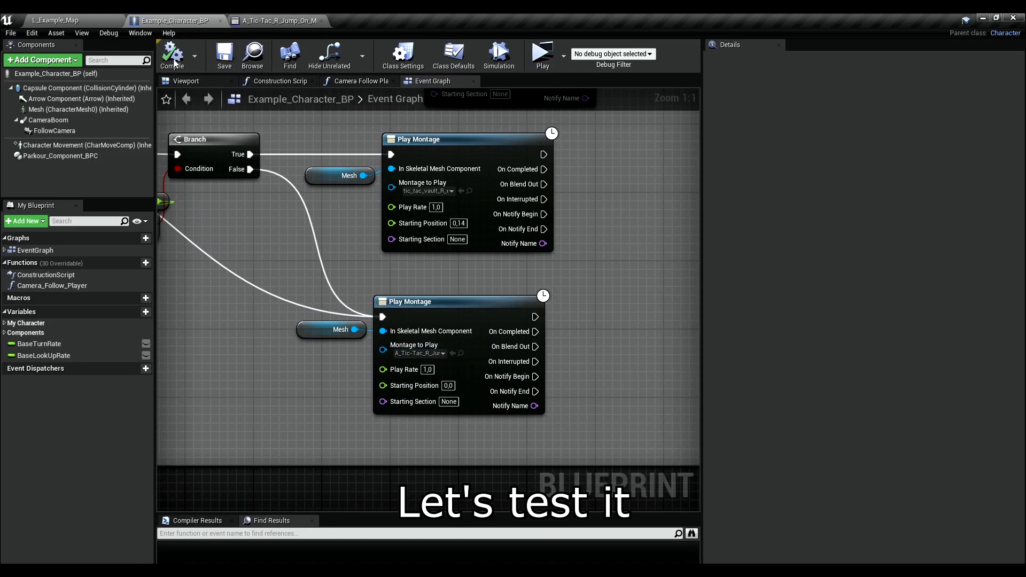
pyautogui.click(64, 23)
pyautogui.click(606, 53)
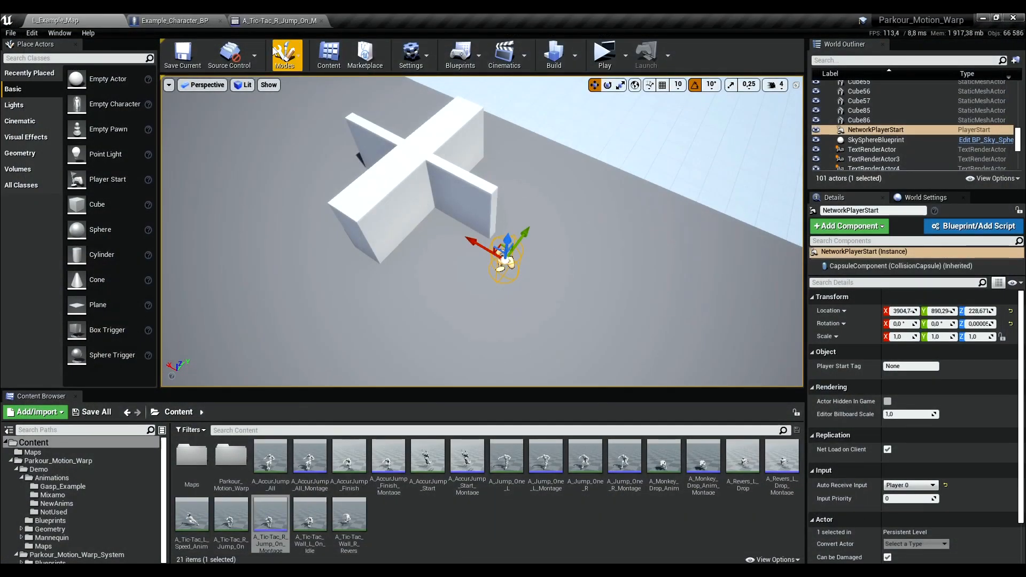
# - In the montage's PK_Tic_Tac_Offset_BPC notify, set L/R Offset to 100 and Z Offset to 0, and test the level again
pyautogui.click(265, 20)
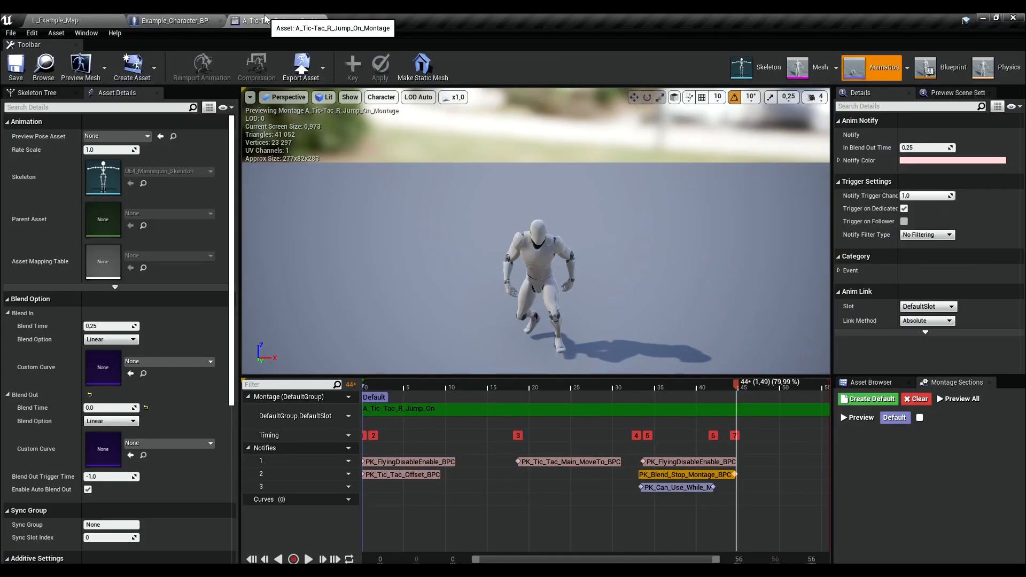
pyautogui.click(422, 473)
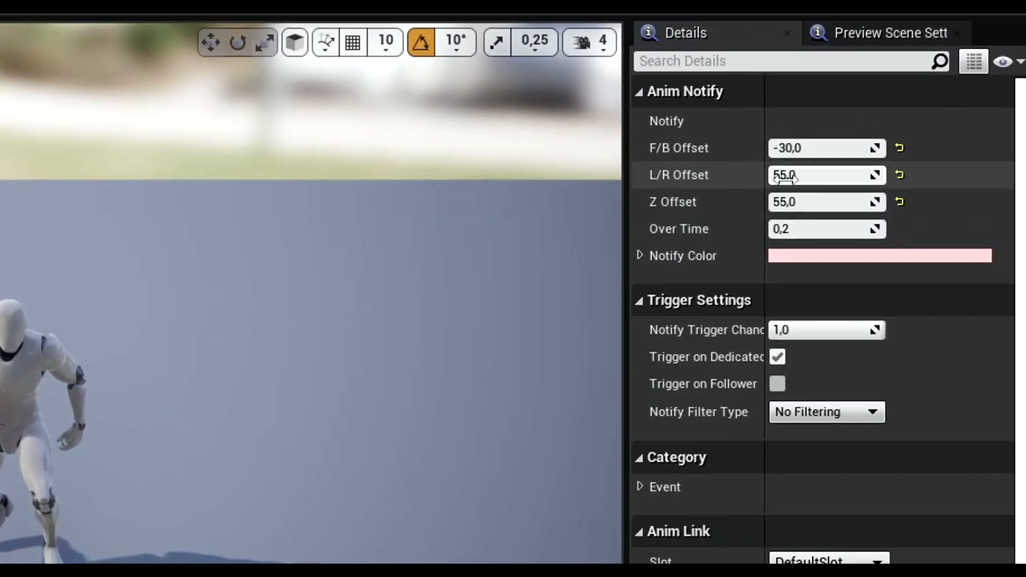
pyautogui.click(786, 176)
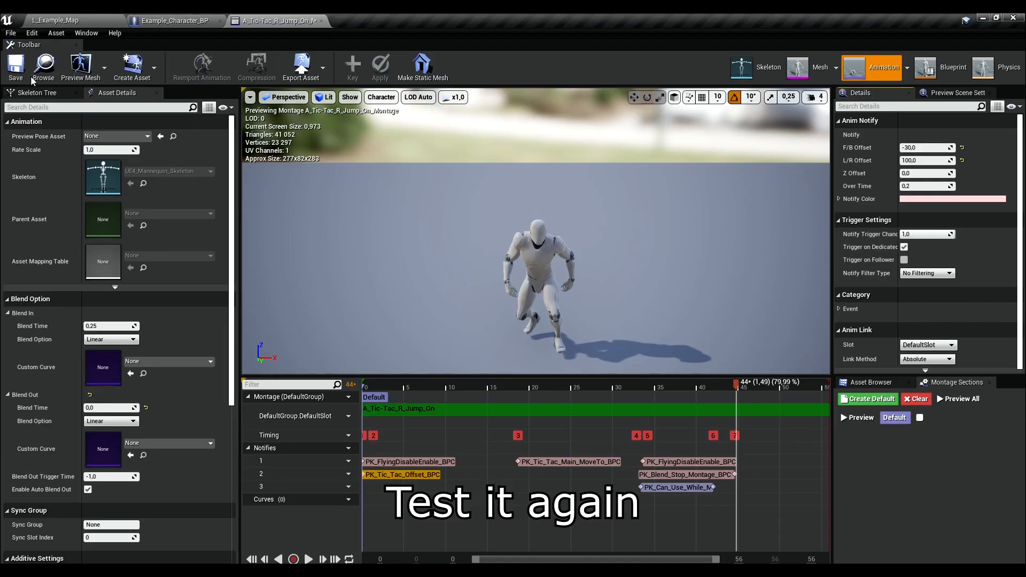
pyautogui.click(78, 20)
pyautogui.click(603, 53)
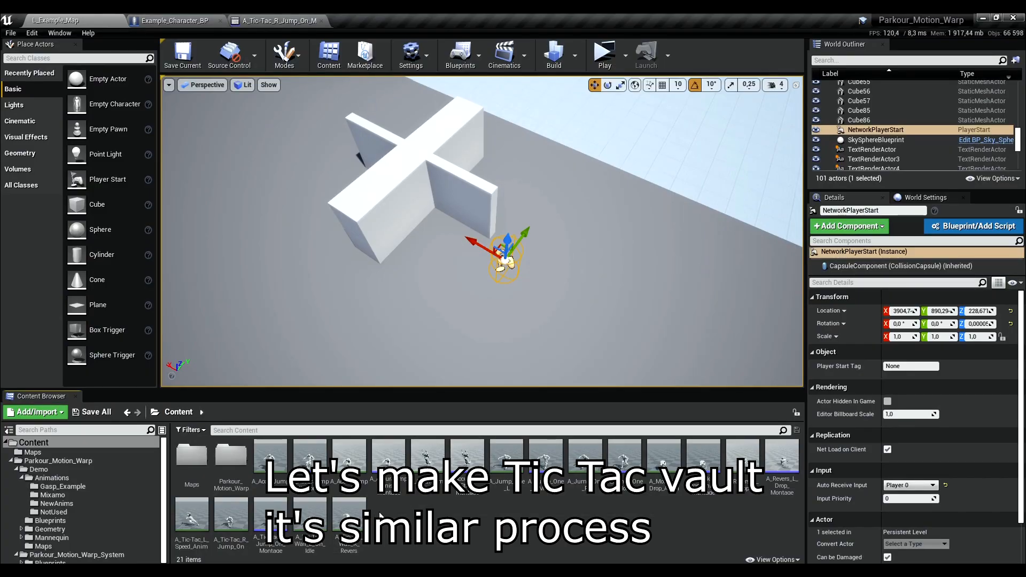
# - Create an AnimMontage from A_Tic-Tac_Wall_R_Revers and save the new asset
pyautogui.rightClick(349, 516)
pyautogui.moveTo(404, 167)
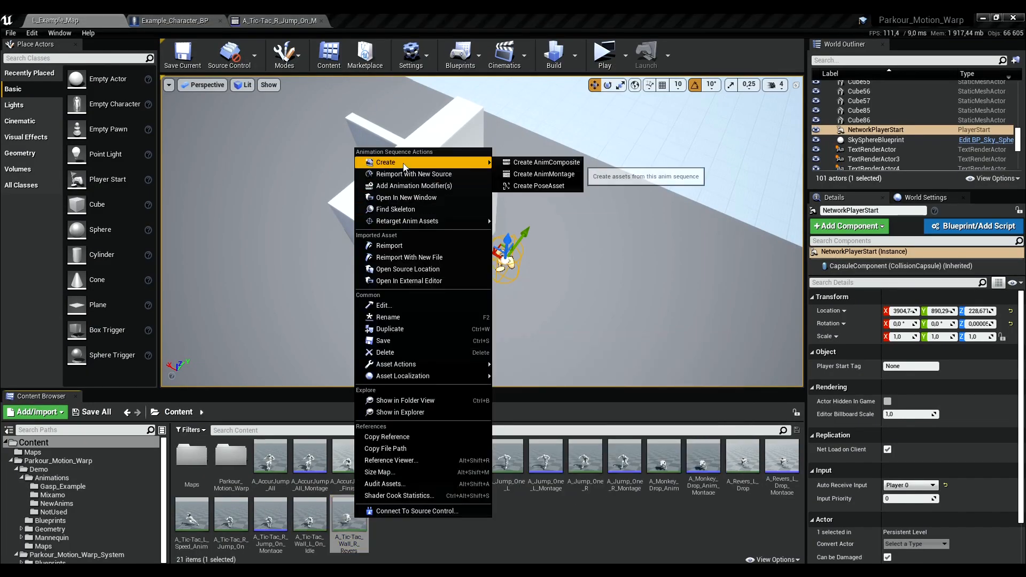
pyautogui.click(536, 176)
pyautogui.click(98, 422)
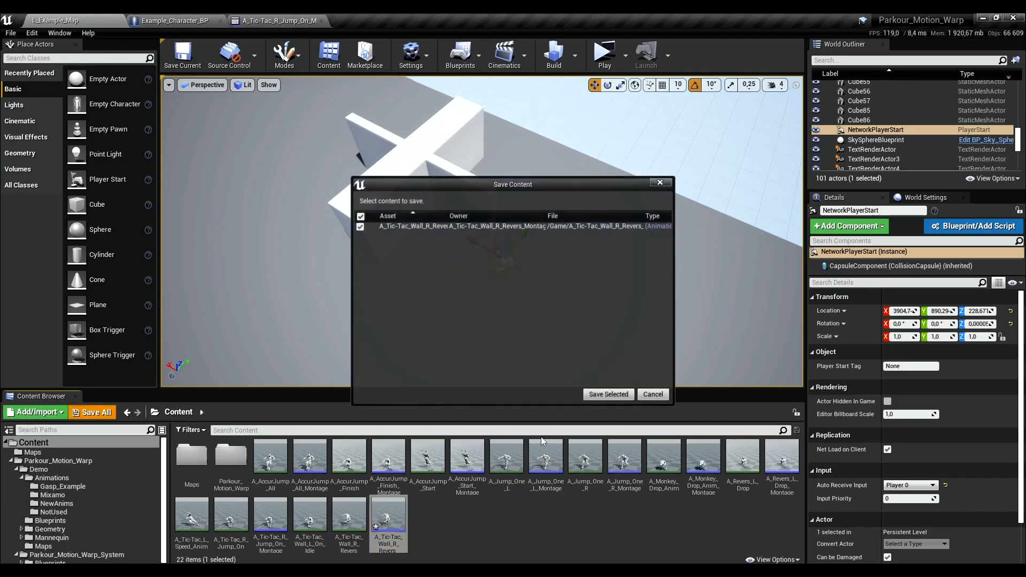
pyautogui.click(609, 398)
# - Copy the notifies from A_Tic-Tac_R_Jump_On_Montage into A_Tic-Tac_Wall_R_Revers_Montage and set its Blend Out Blend Time to 0
pyautogui.doubleClick(266, 513)
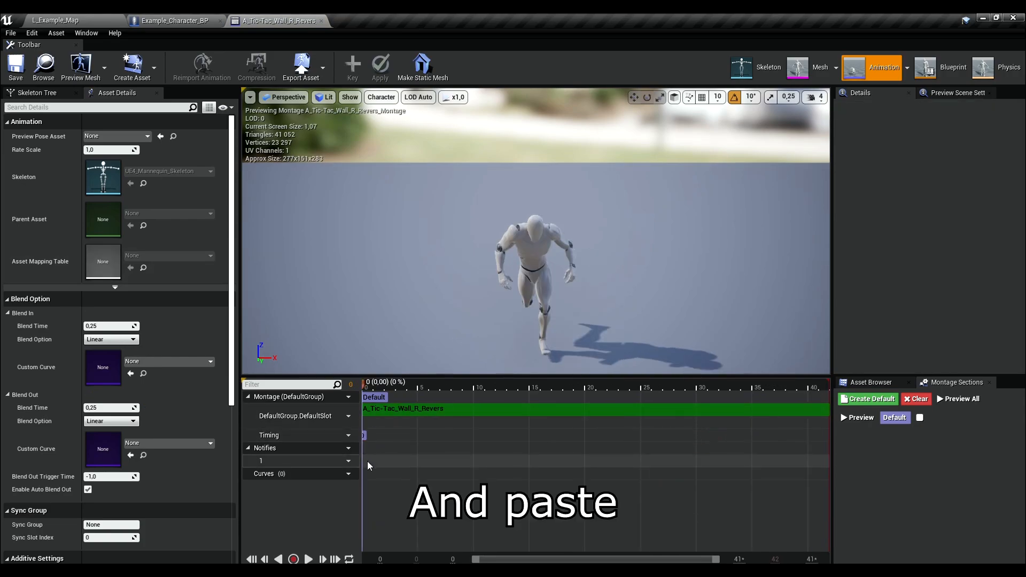
pyautogui.hotkey('ctrl', 'v')
pyautogui.moveTo(393, 461); pyautogui.dragTo(378, 474)
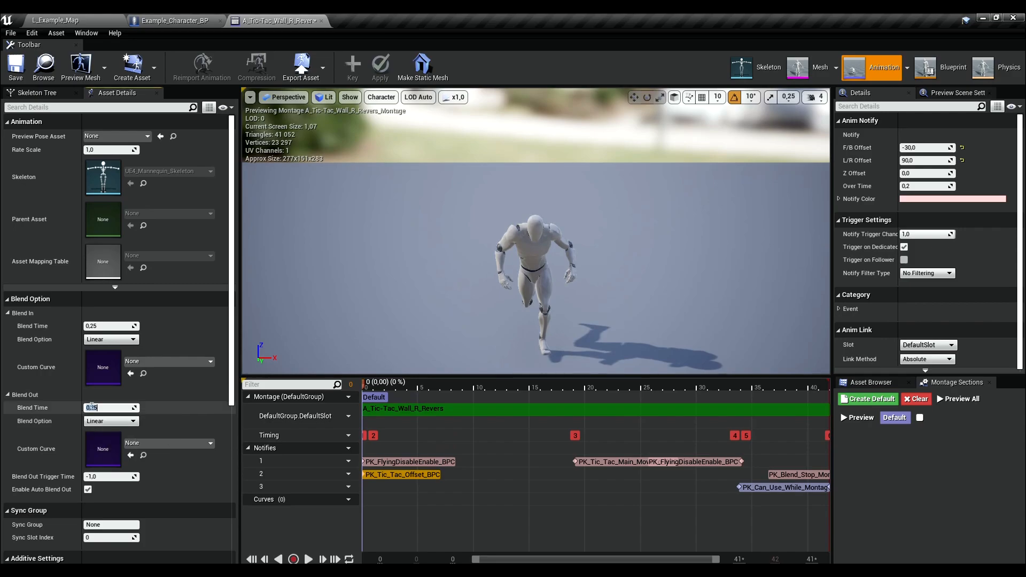
# - Move the PK_Blend_Stop_Montage_BPC notify to about frame 37 and delete the PK_Can_Use_While_Montage notify
pyautogui.moveTo(380, 389); pyautogui.dragTo(782, 416)
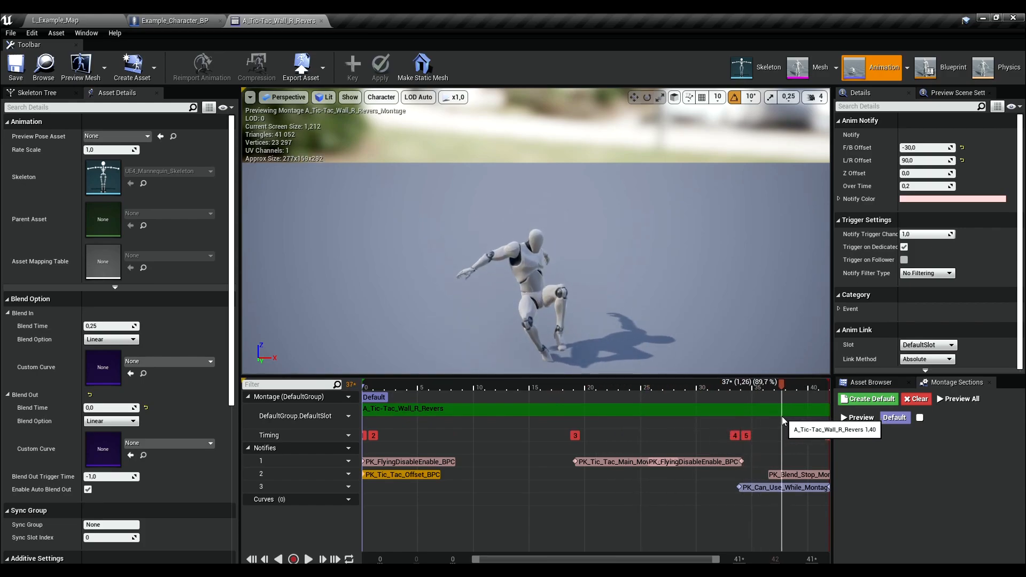
pyautogui.moveTo(802, 474); pyautogui.dragTo(714, 474)
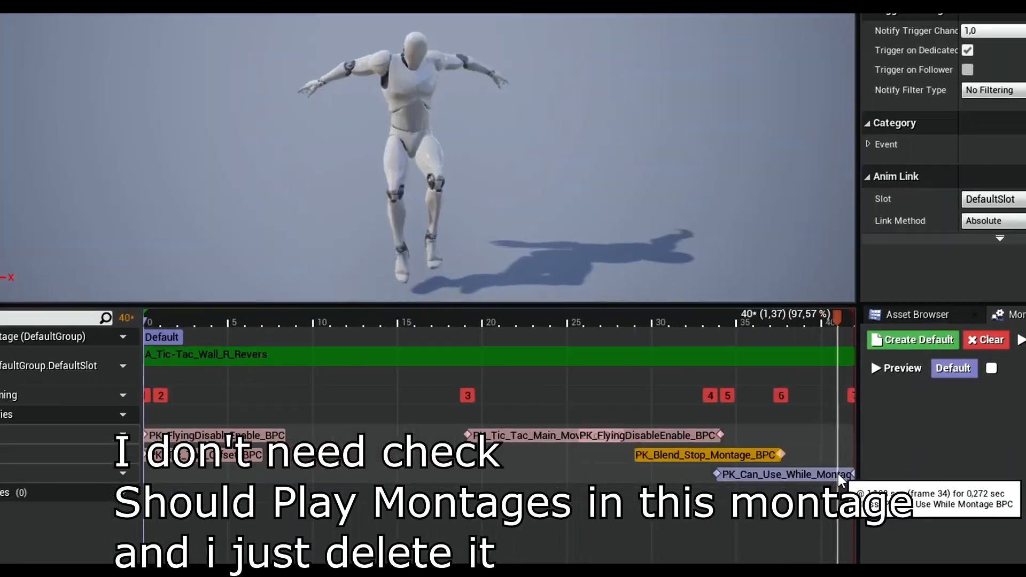
pyautogui.click(842, 474)
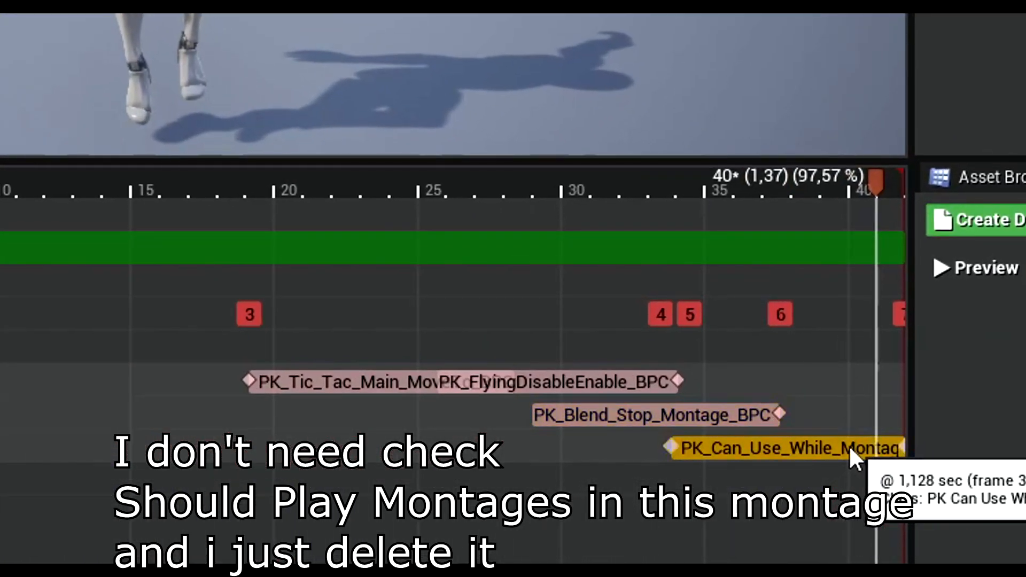
pyautogui.press('Delete')
# - Scrub the montage back to check the pose at the PK_Tic_Tac_Main_MoveTo_BPC notify, and save all assets
pyautogui.click(675, 326)
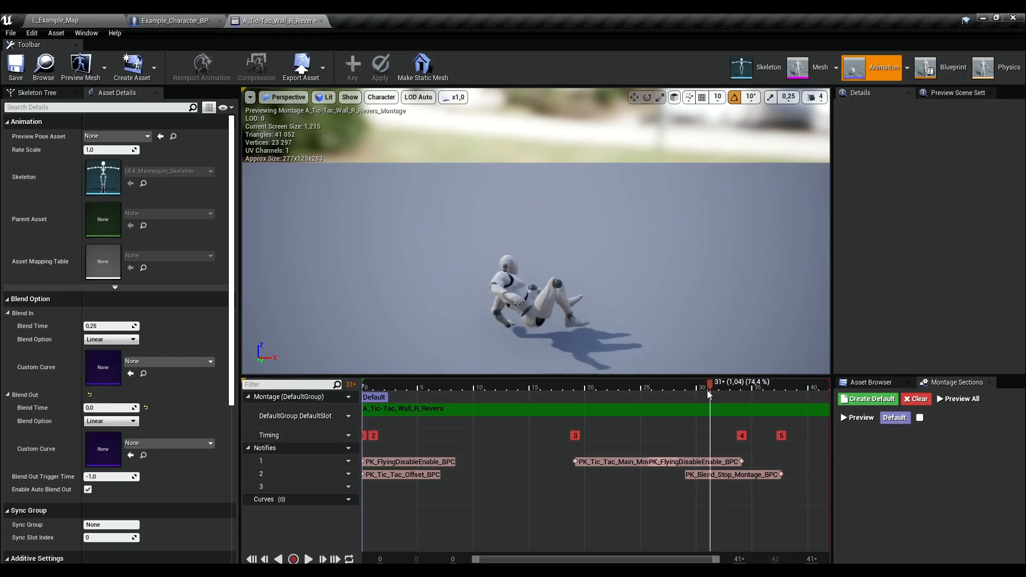
pyautogui.moveTo(709, 394); pyautogui.dragTo(543, 401)
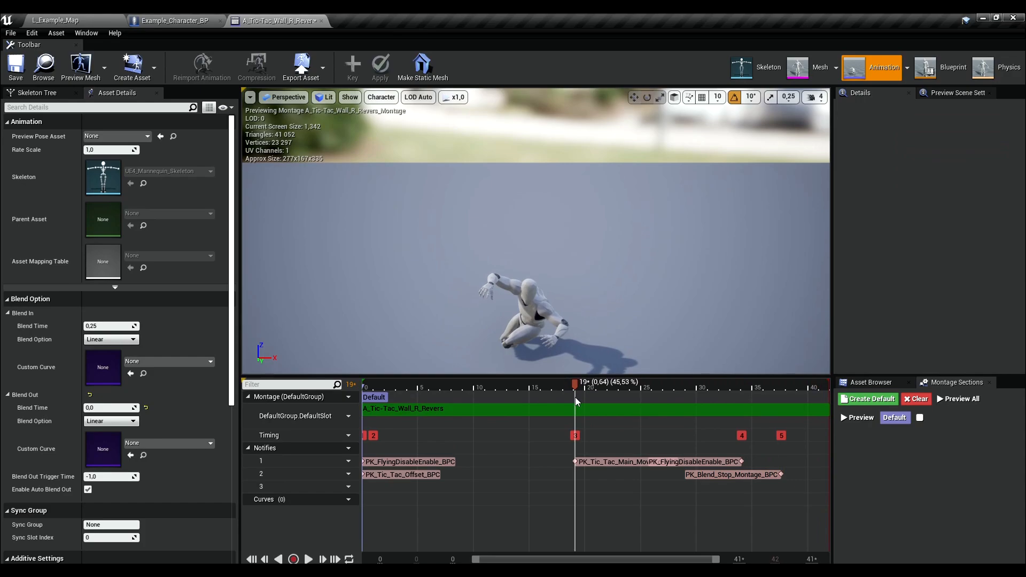
pyautogui.click(11, 33)
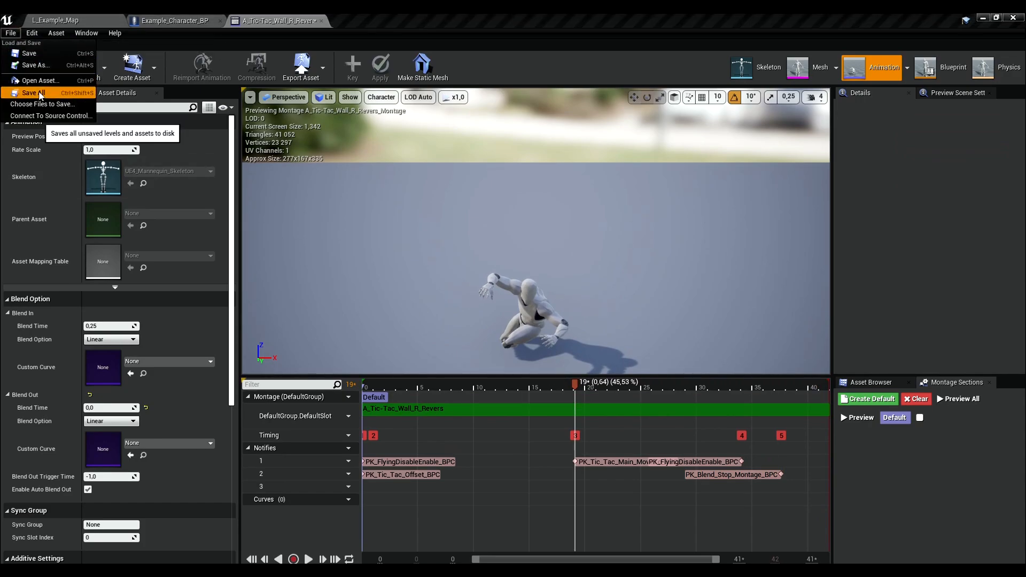
pyautogui.click(33, 93)
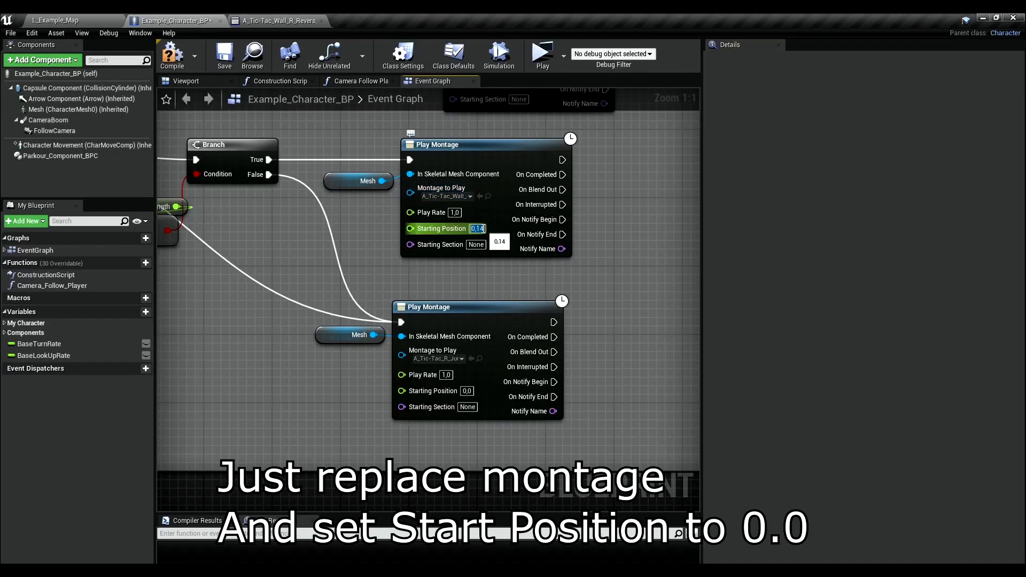
# - In Example_Character_BP, set the upper Play Montage node to A_Tic-Tac_Wall_R_Revers_Montage with Starting Position 0.0, and play-test it
pyautogui.write('0')
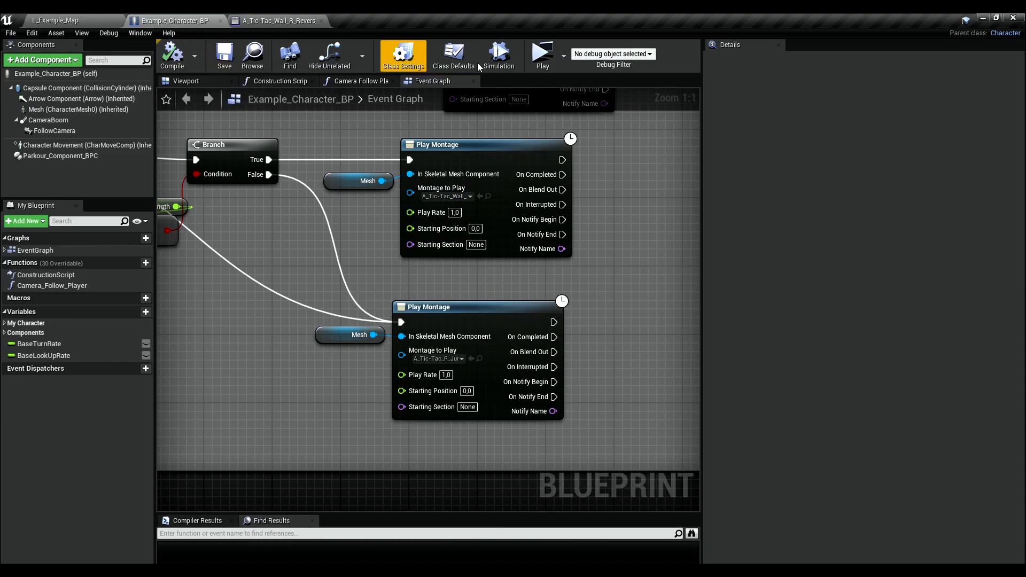
pyautogui.click(544, 53)
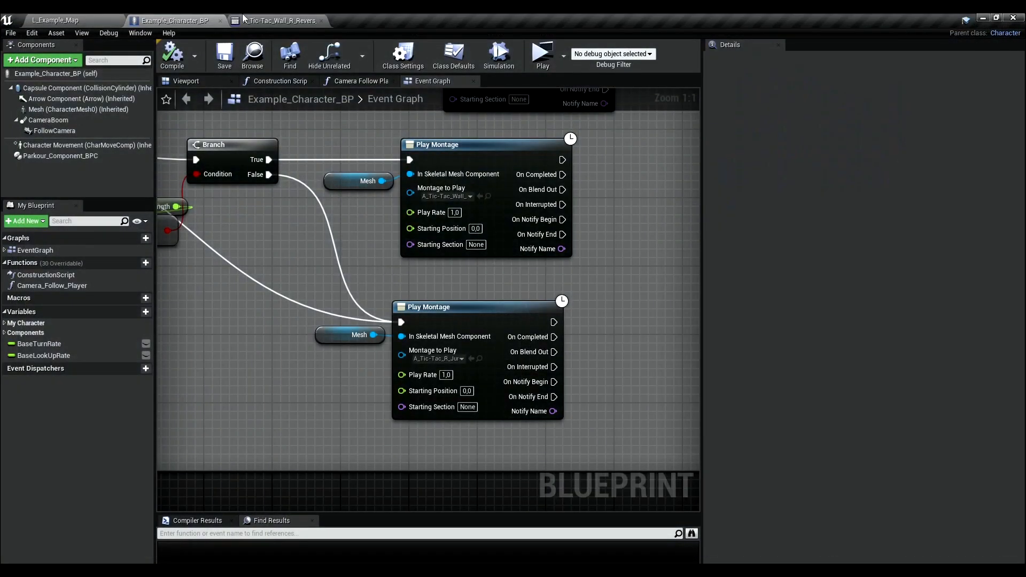
# - In the Wall_R_Revers montage's PK_Tic_Tac_Main_MoveTo_BPC notify, set Front/Back Offset to -25 and play the L_Example_Map level to test it
pyautogui.click(273, 20)
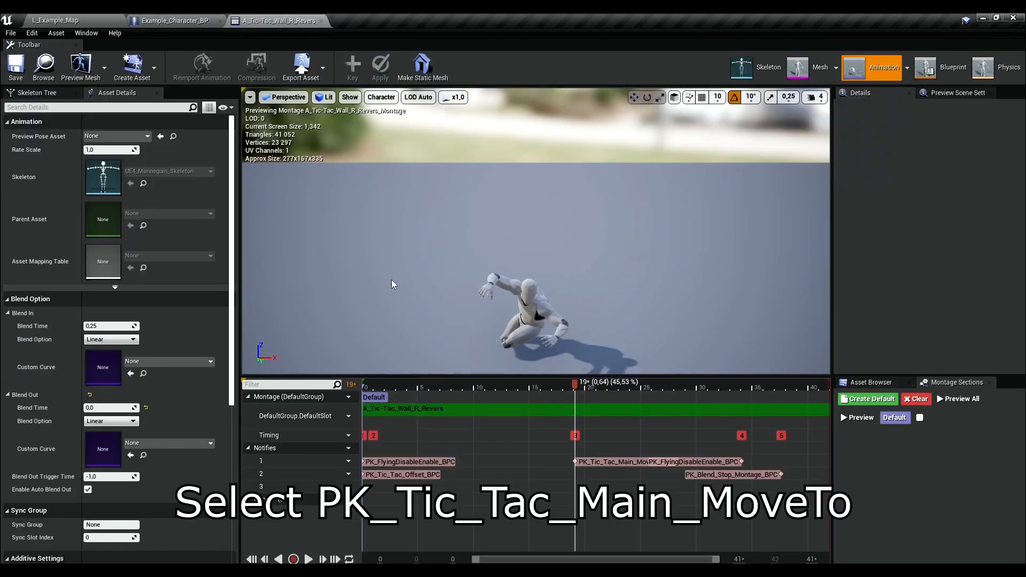
pyautogui.click(588, 463)
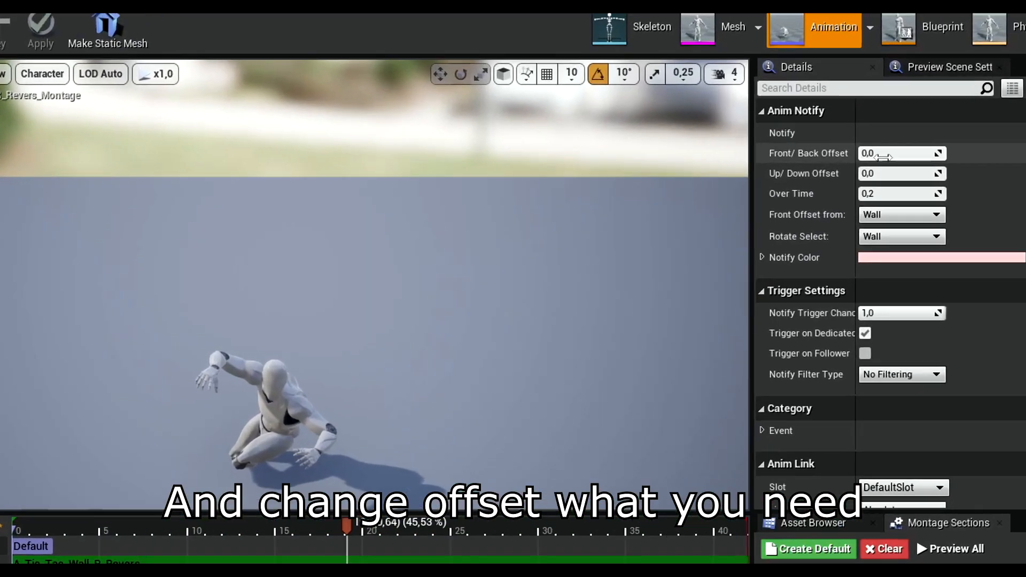
pyautogui.click(916, 149)
pyautogui.write('-2')
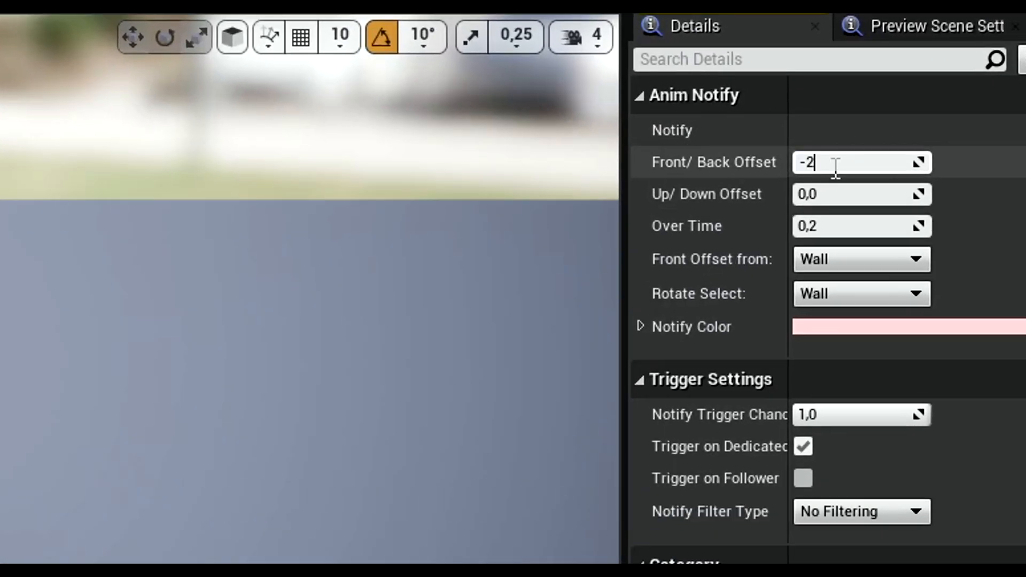
pyautogui.write('5')
pyautogui.press('Return')
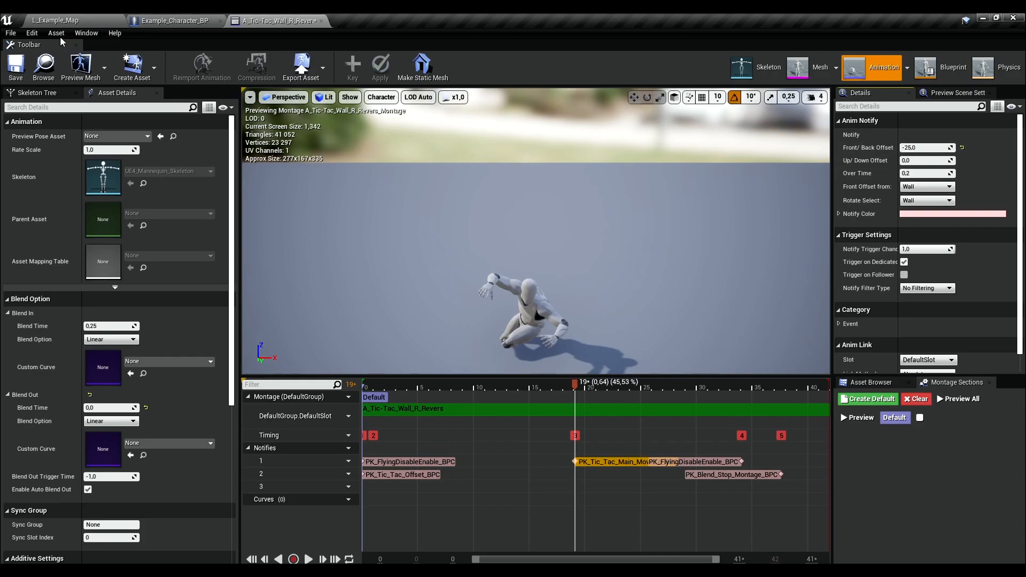
pyautogui.click(59, 21)
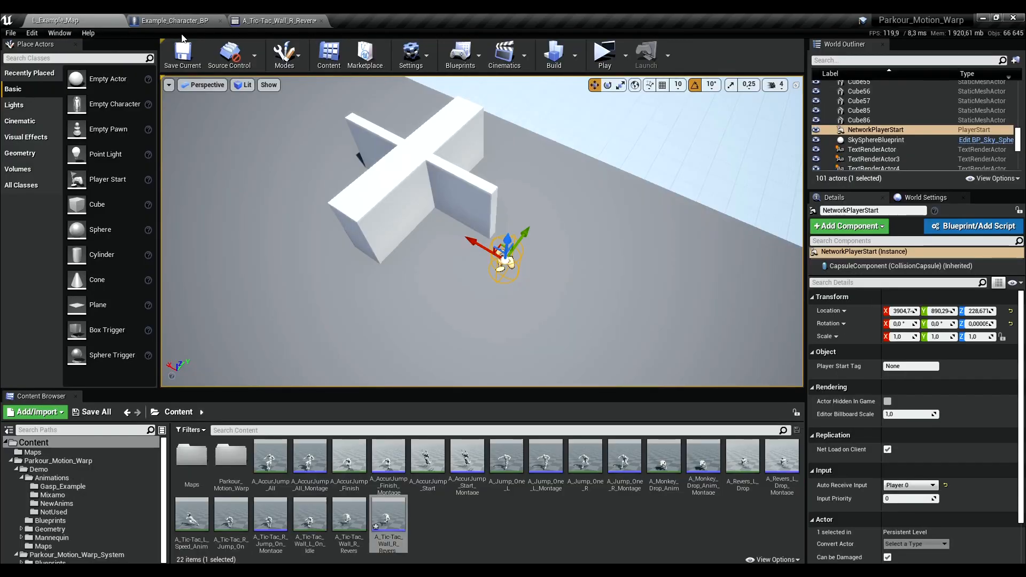
pyautogui.click(604, 53)
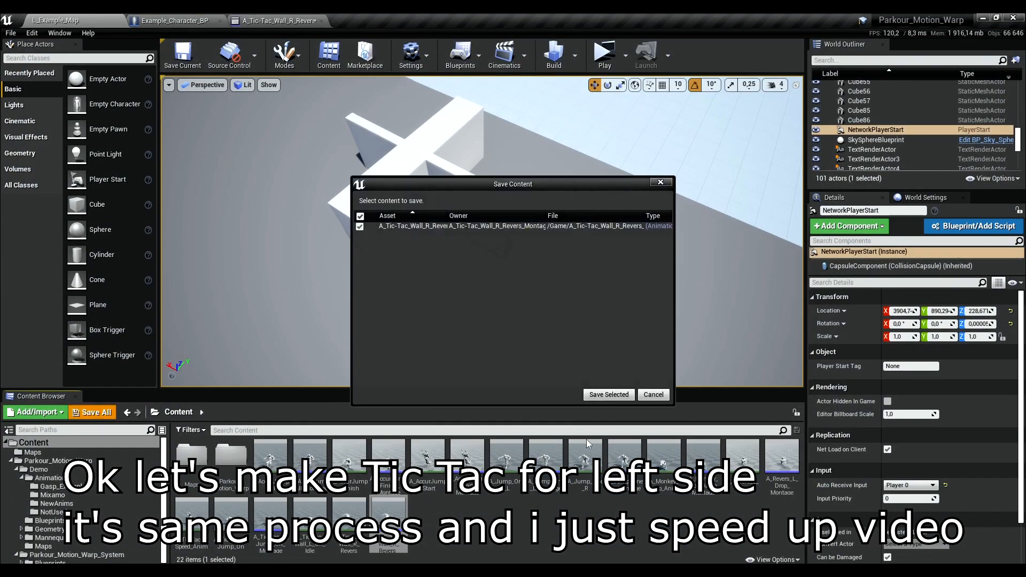
# - Save the edited Wall_R_Revers montage and create an AnimMontage from A_Tic-Tac_Wall_L_On_Idle
pyautogui.click(609, 395)
pyautogui.rightClick(305, 519)
pyautogui.moveTo(364, 163)
pyautogui.click(473, 171)
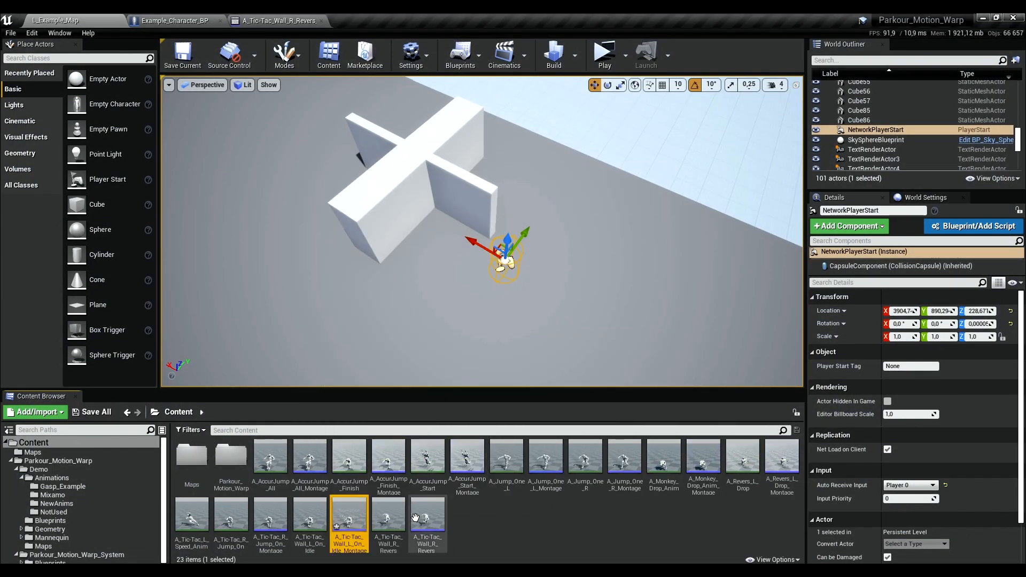
# - Copy the A_Tic-Tac_R_Jump_On_Montage notifies into A_Tic-Tac_Wall_L_On_Idle_Montage and scrub to about frame 45 to check the pose
pyautogui.doubleClick(271, 517)
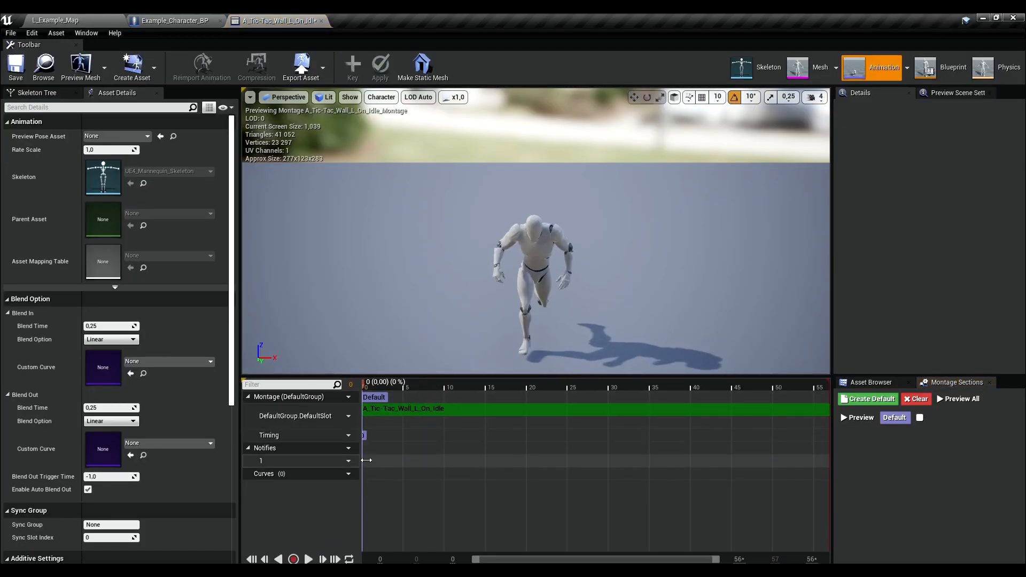
pyautogui.click(398, 475)
pyautogui.click(623, 405)
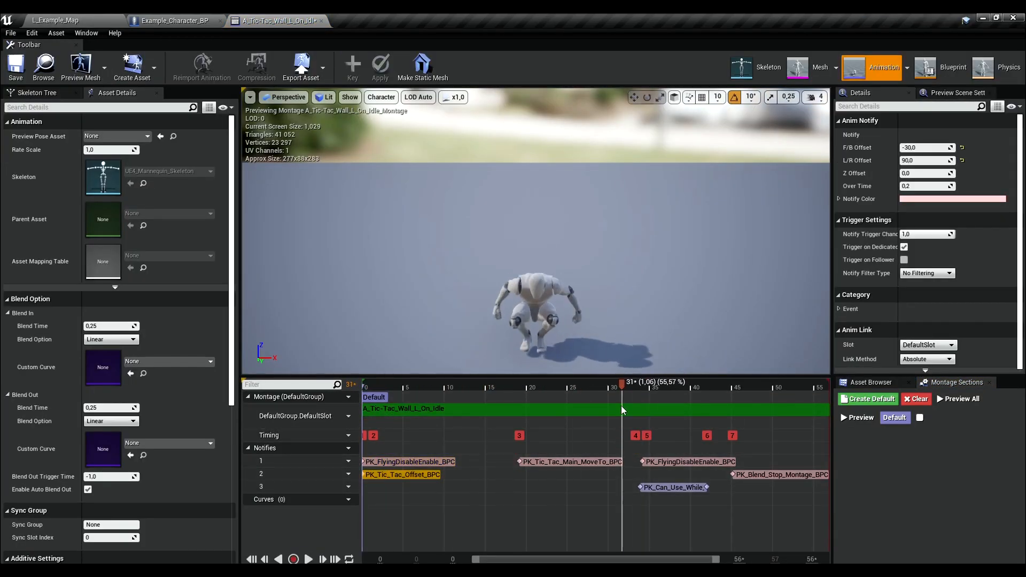
pyautogui.moveTo(621, 405); pyautogui.dragTo(733, 406)
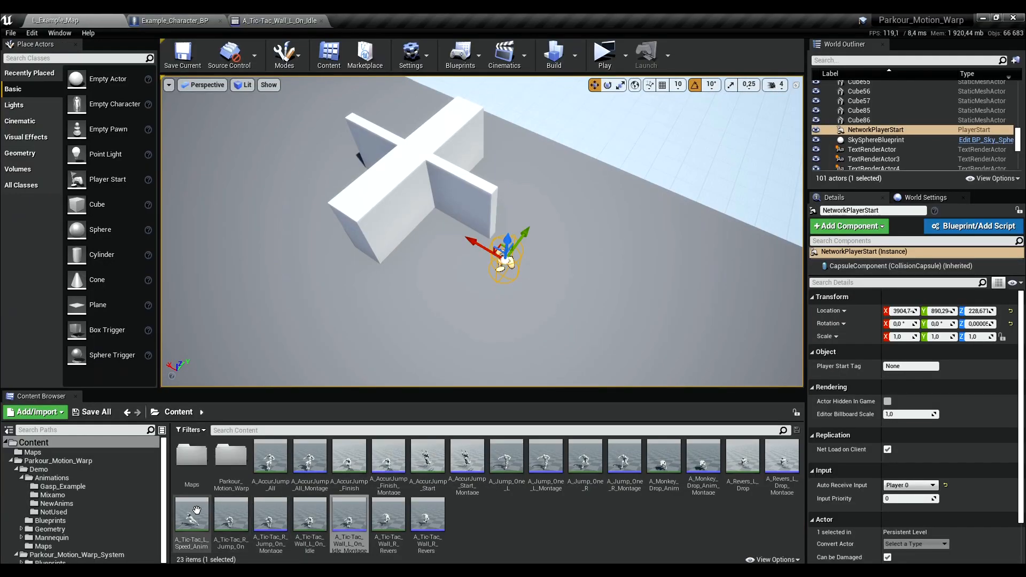
# - Create a montage from A_Tic-Tac_L_Speed_Anim with the copied notifies, moving PK_Tic_Tac_Main_MoveTo_BPC to about frame 17 and opening its Front/Back Offset for editing
pyautogui.rightClick(197, 510)
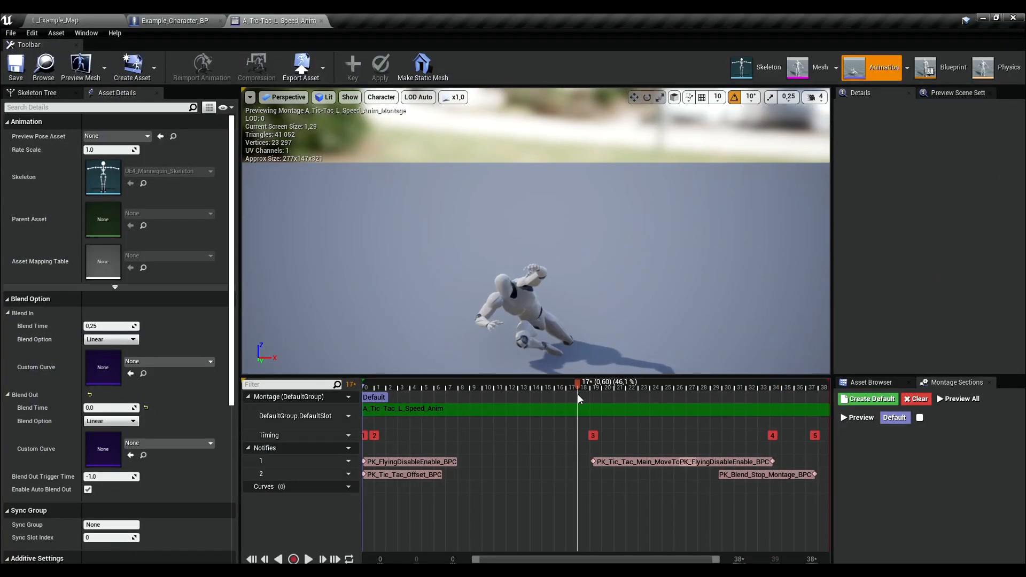
pyautogui.click(594, 462)
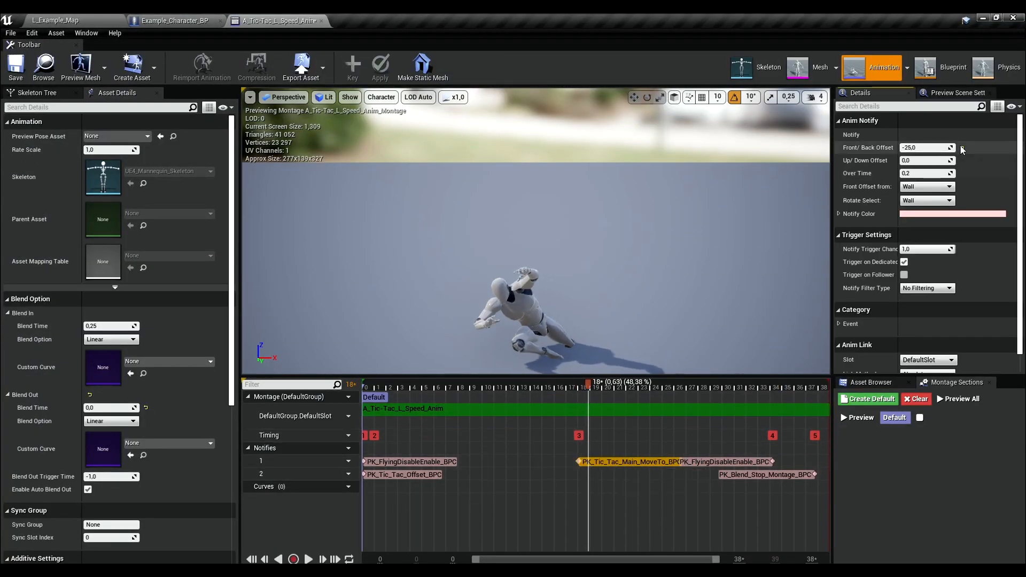
pyautogui.click(917, 147)
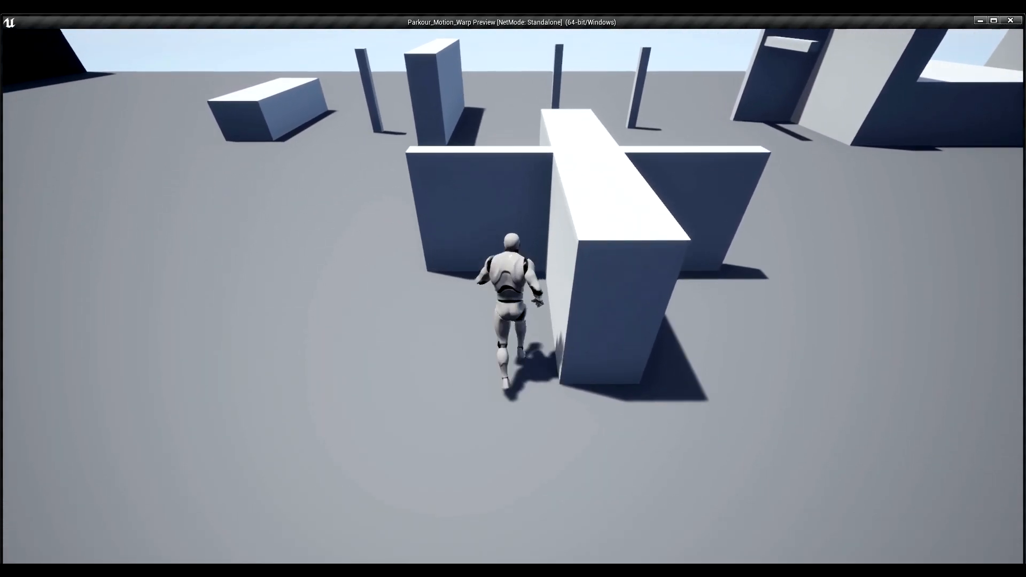
# - Run the character at the crossed walls in the standalone preview and jump repeatedly to test the tic-tac moves on both sides
pyautogui.press('w')
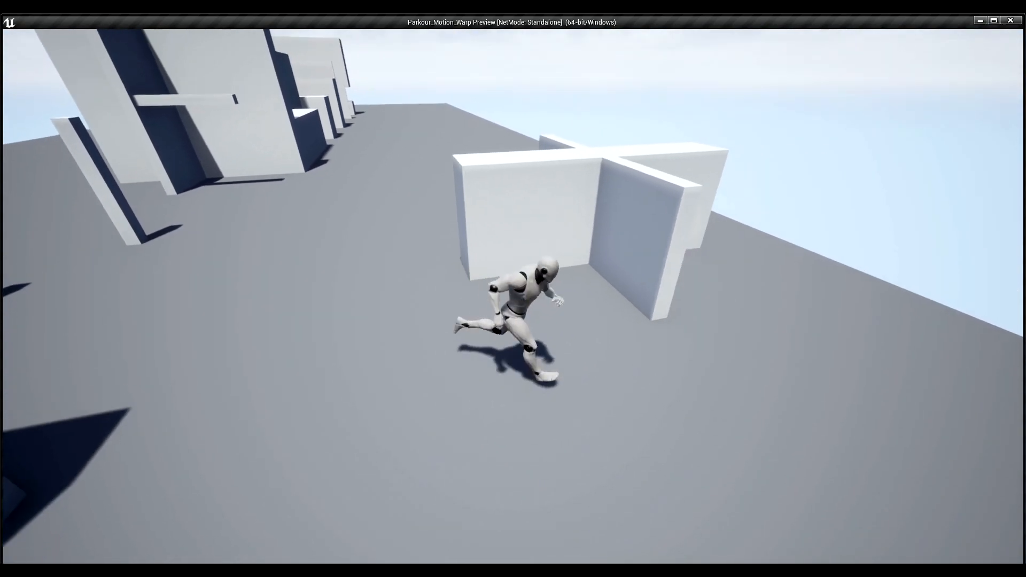
pyautogui.press('space')
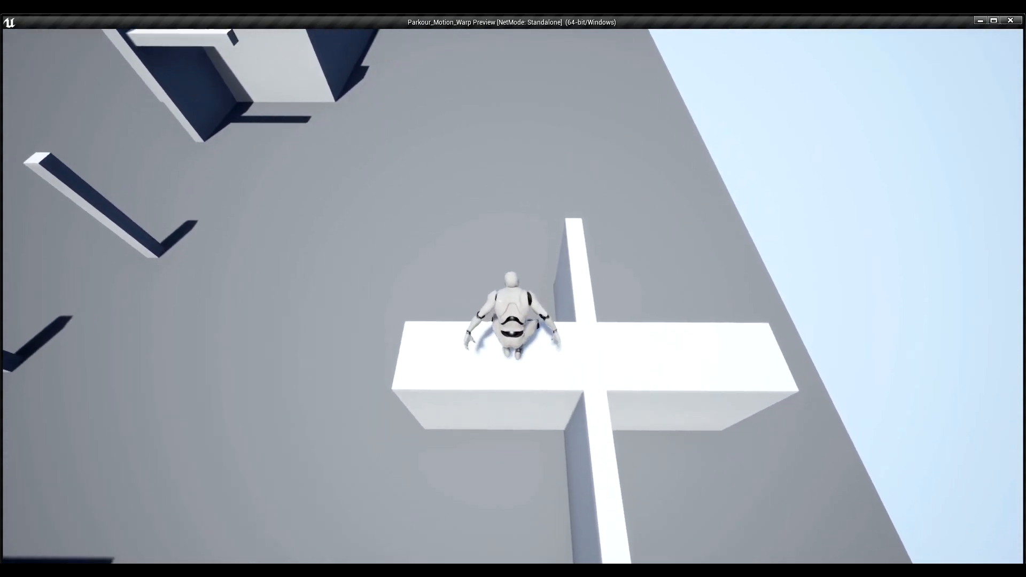
pyautogui.press('w')
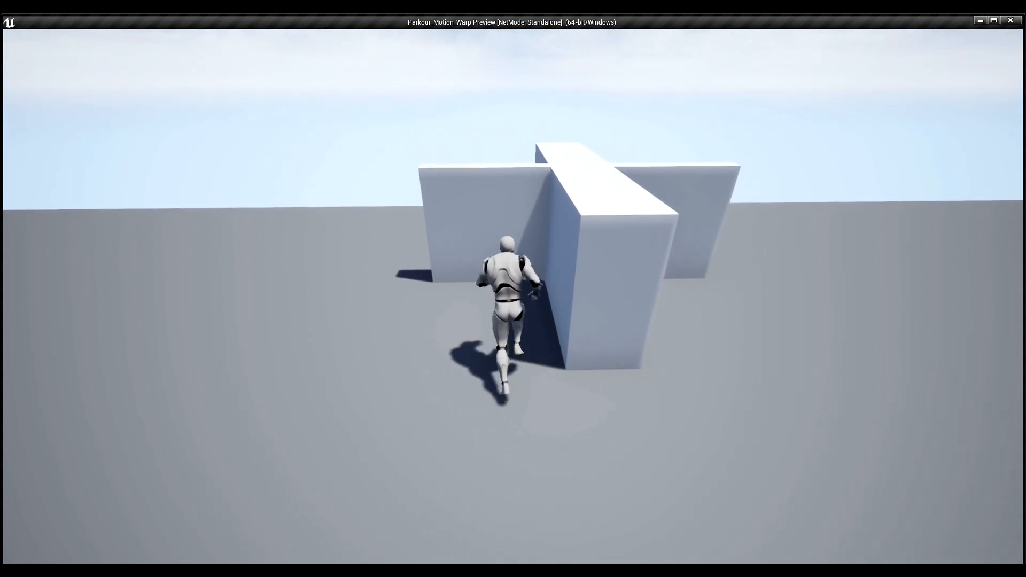
pyautogui.press('space')
pyautogui.press('w')
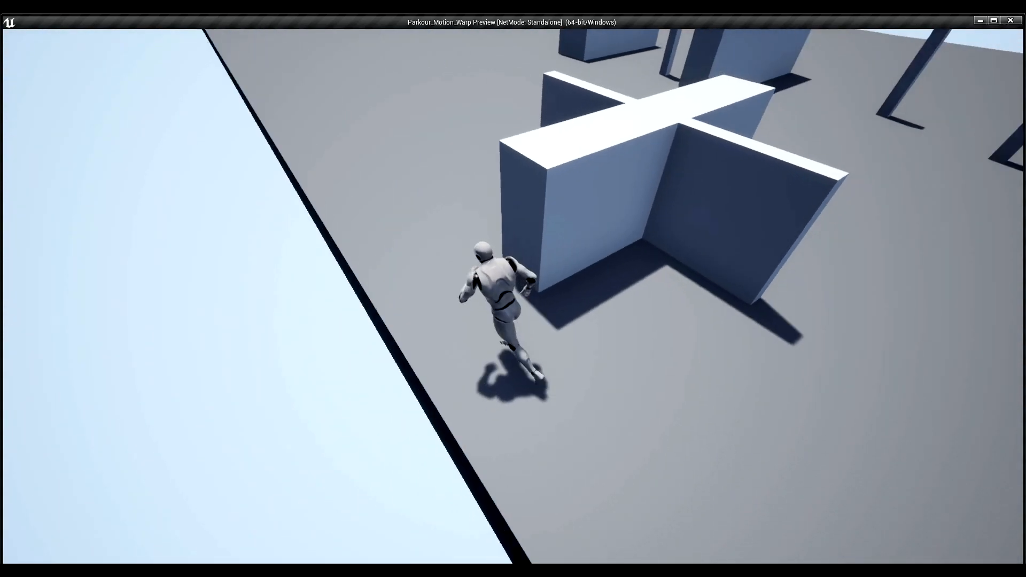
pyautogui.press('space')
pyautogui.press('space')
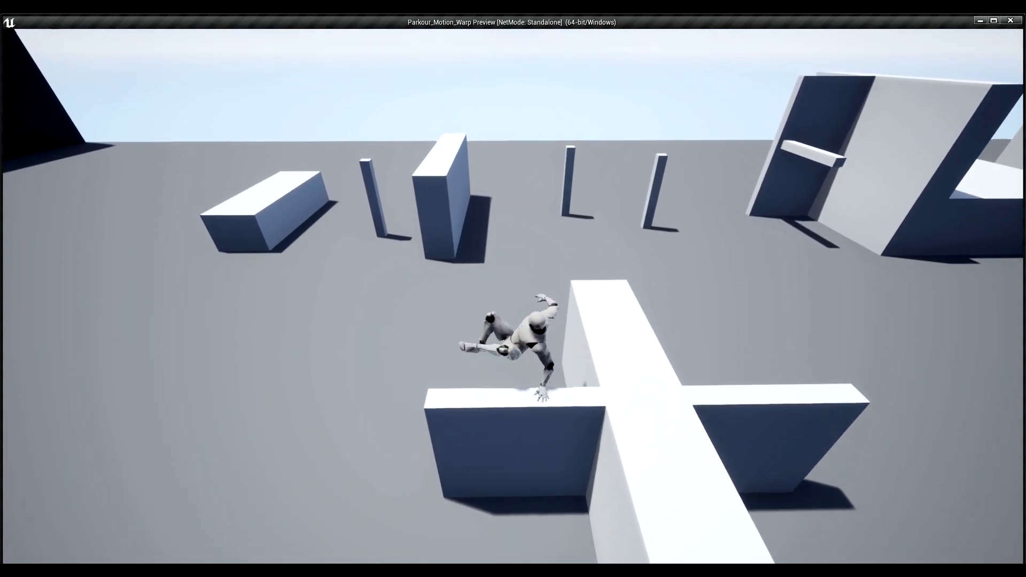
pyautogui.press('w')
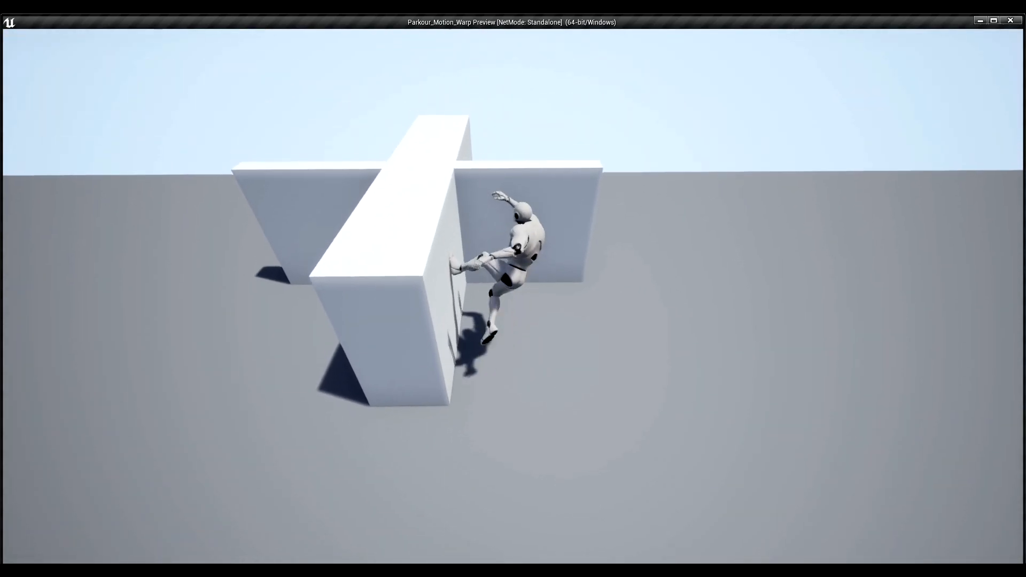
pyautogui.press('space')
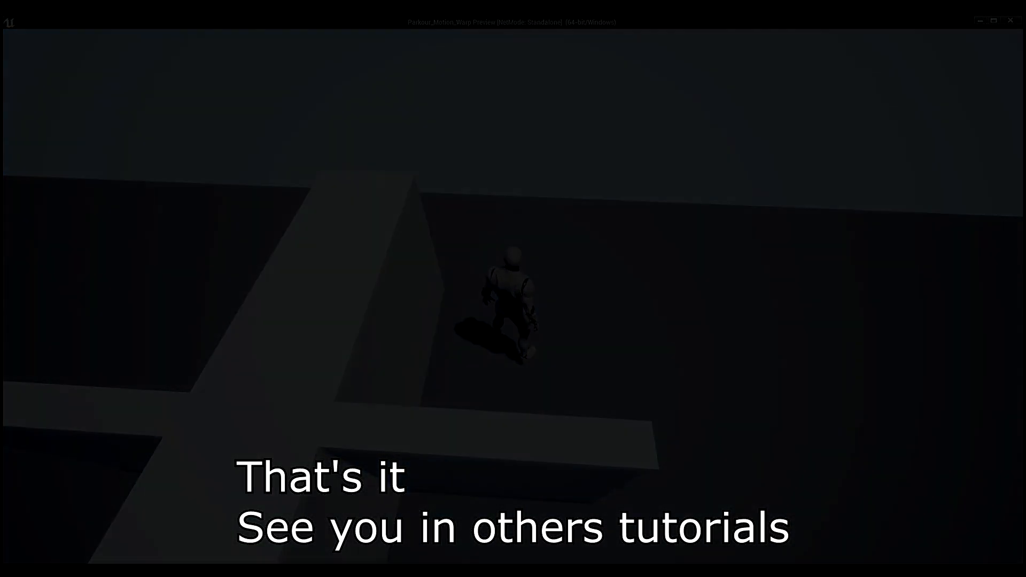